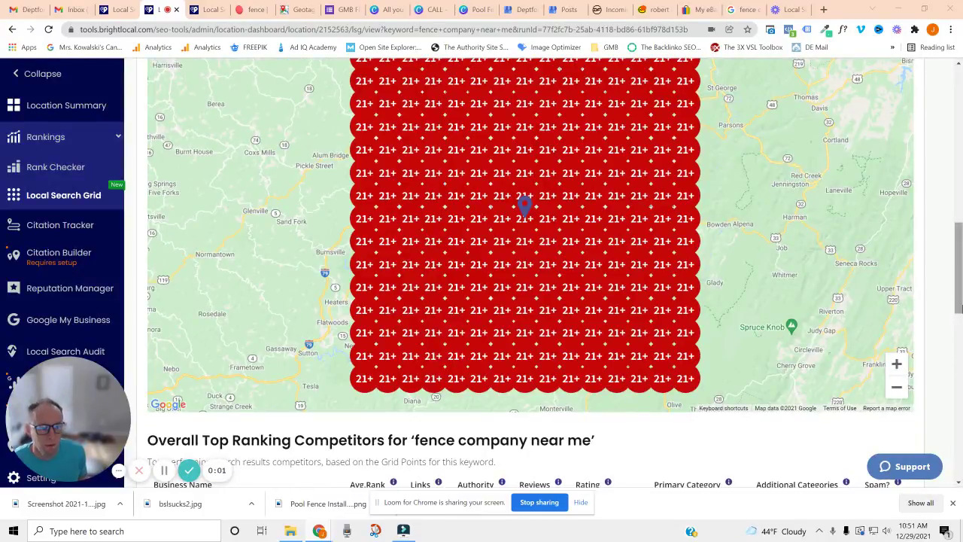
# - Switch to Business Profile Manager and go to the list of all managed businesses
pyautogui.scroll(1, 959, 316)
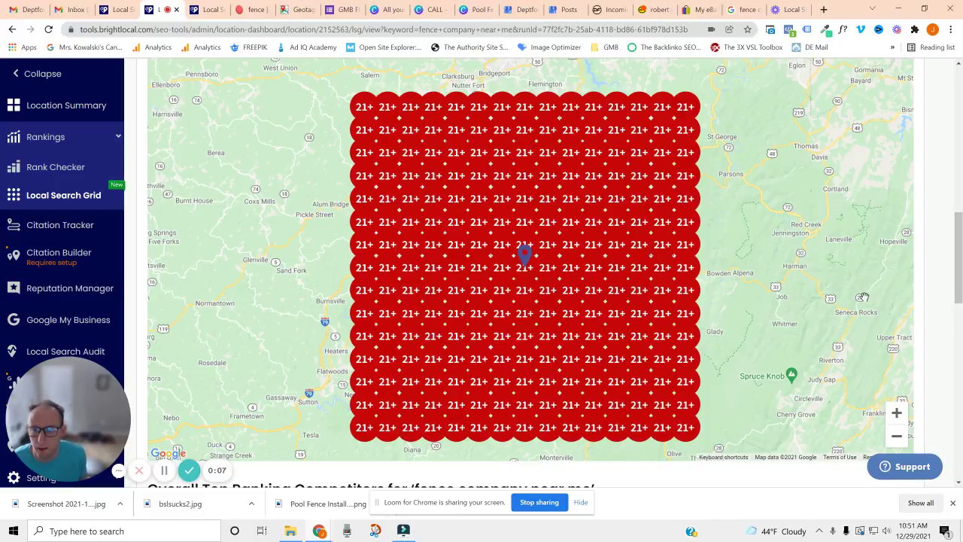
pyautogui.moveTo(636, 280)
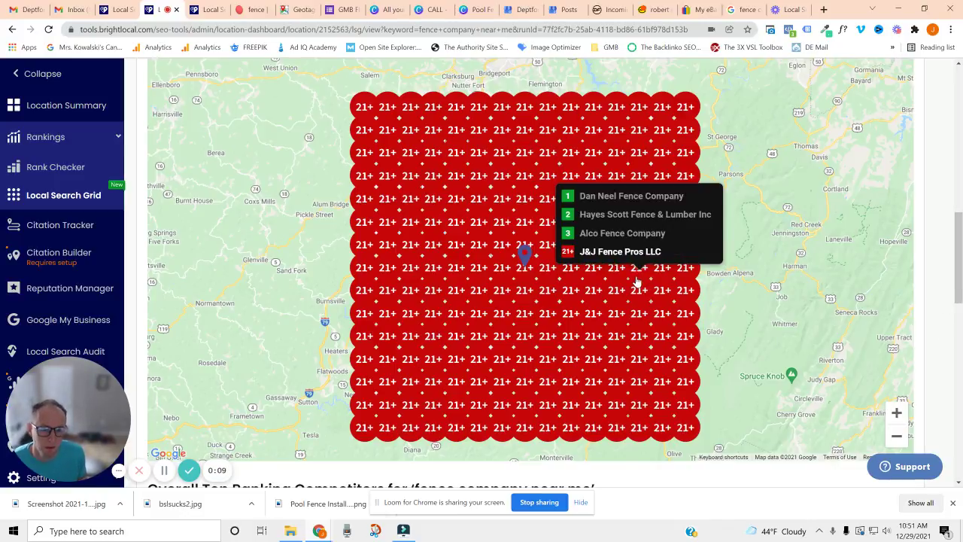
pyautogui.moveTo(615, 267)
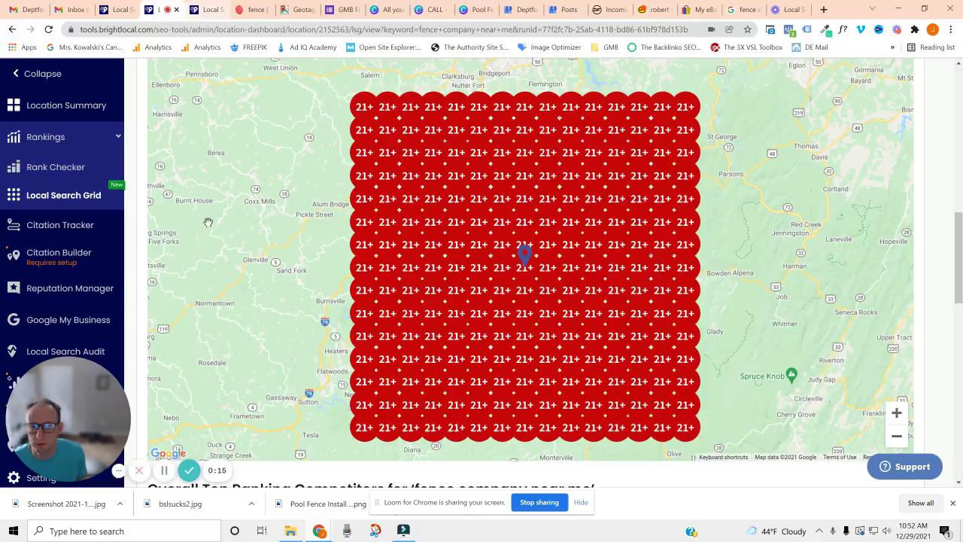
pyautogui.moveTo(365, 256)
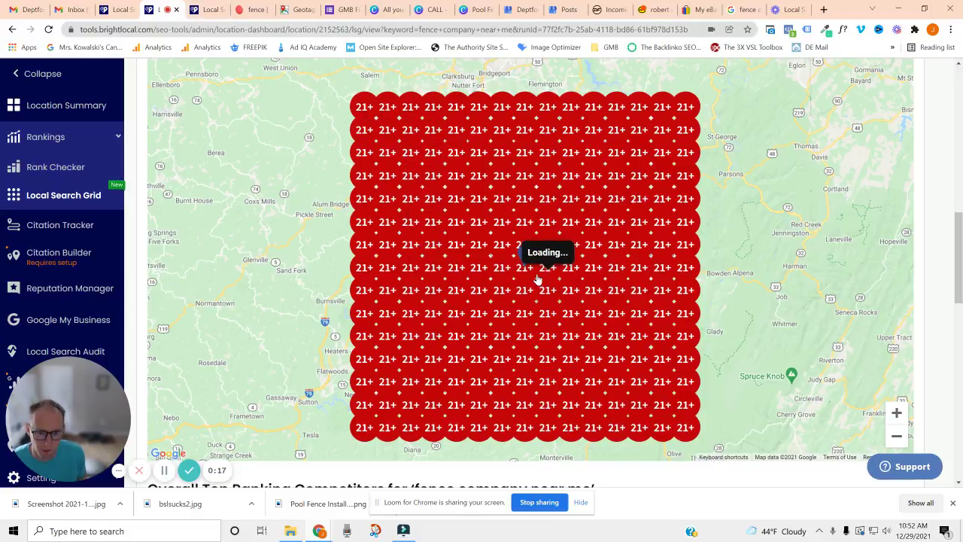
pyautogui.moveTo(537, 278)
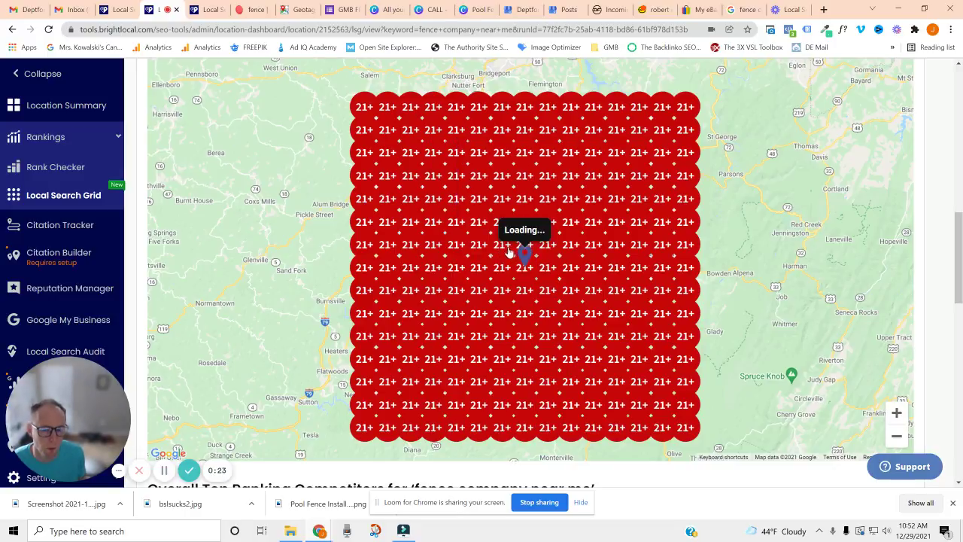
pyautogui.moveTo(497, 250)
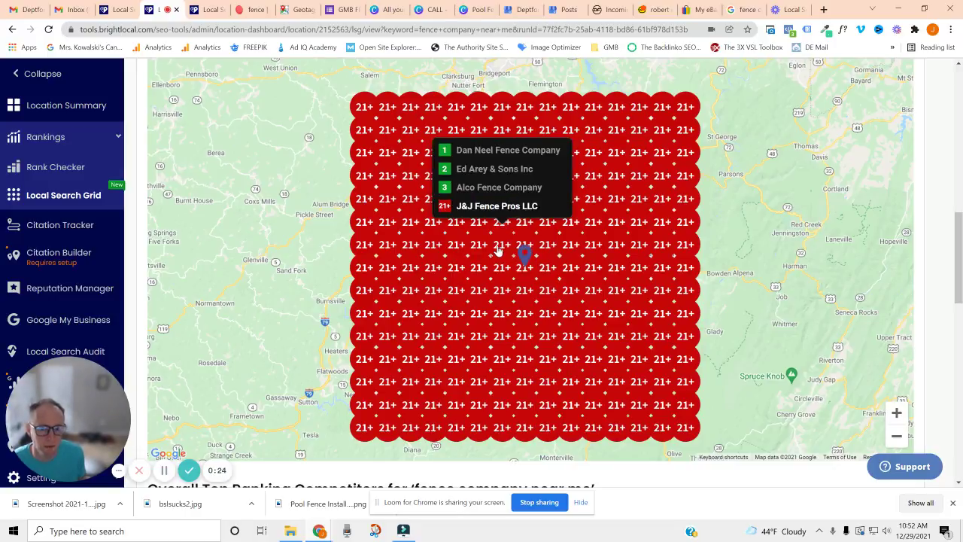
pyautogui.click(509, 7)
pyautogui.click(76, 171)
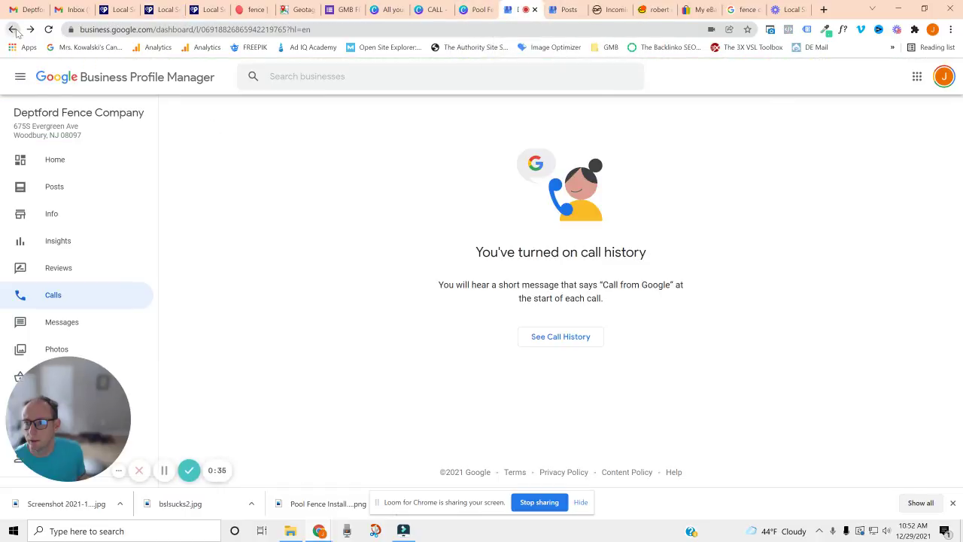
pyautogui.click(12, 30)
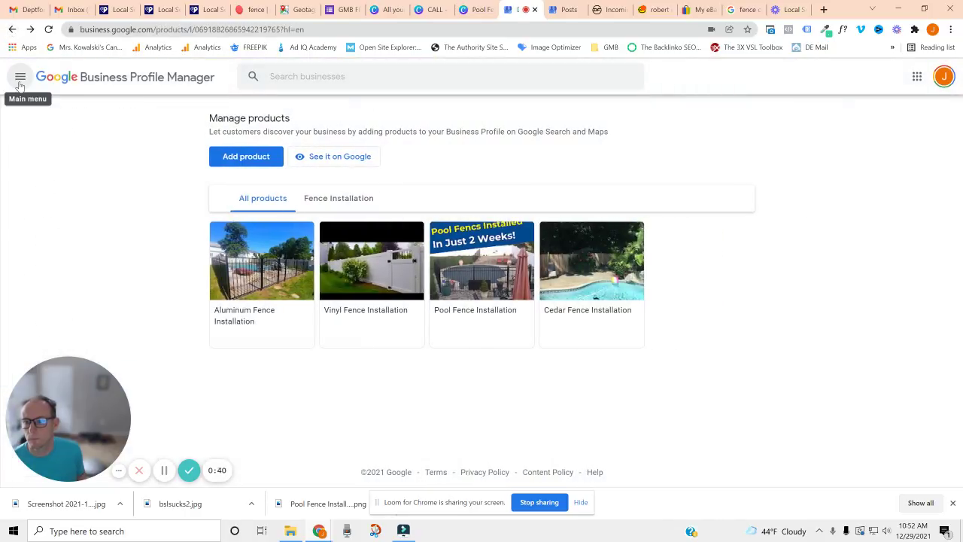
pyautogui.click(76, 79)
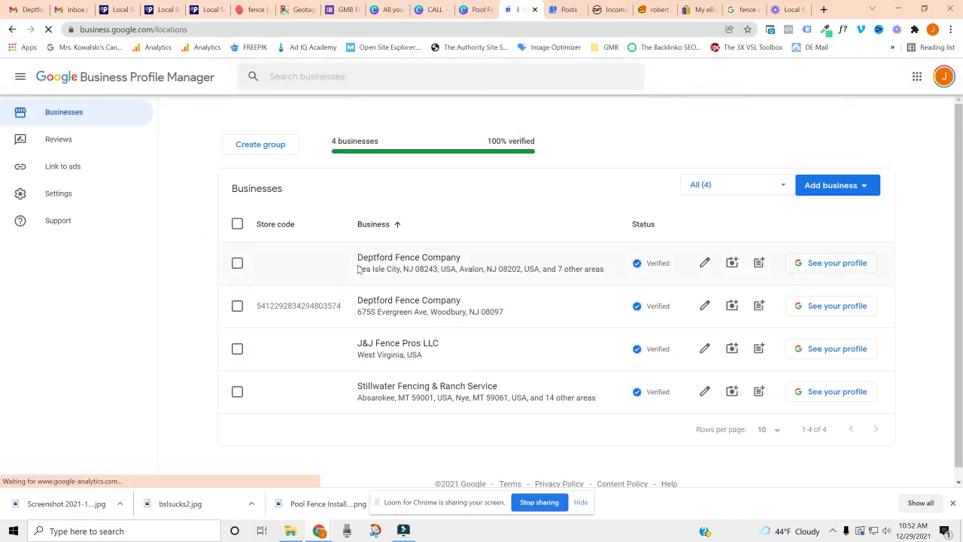
# - Open the J&J Fence Pros LLC dashboard and highlight its Maps views under Performance
pyautogui.click(411, 345)
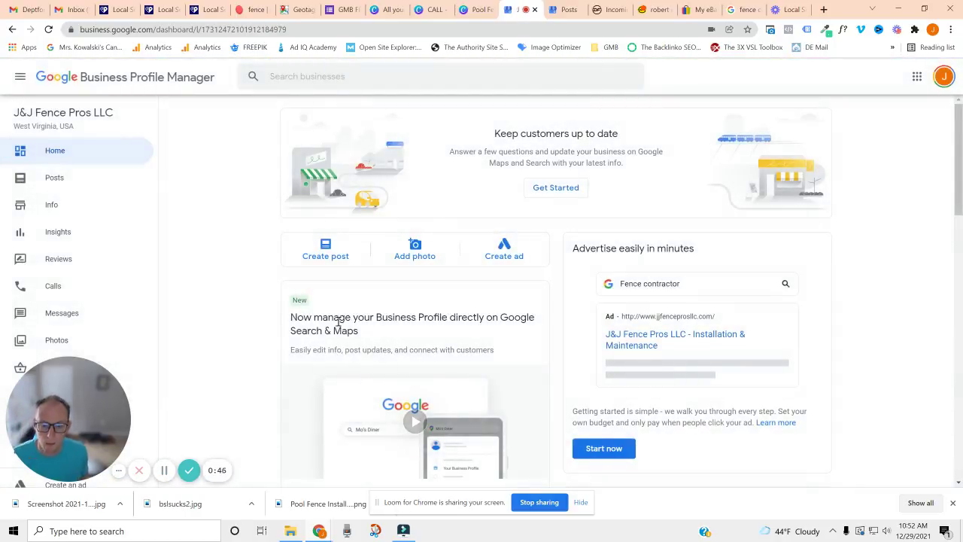
pyautogui.scroll(-3, 331, 308)
pyautogui.scroll(-2, 327, 304)
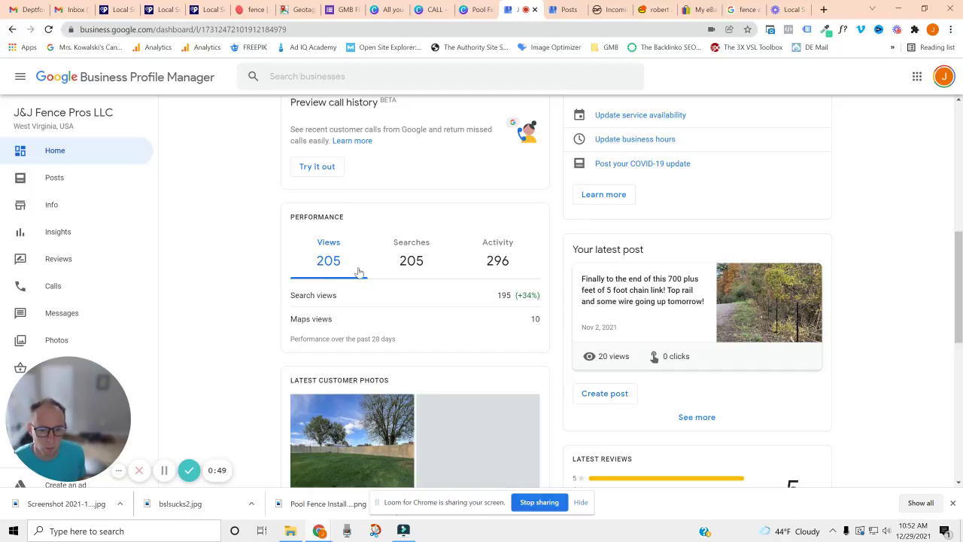
pyautogui.moveTo(297, 317); pyautogui.dragTo(376, 326)
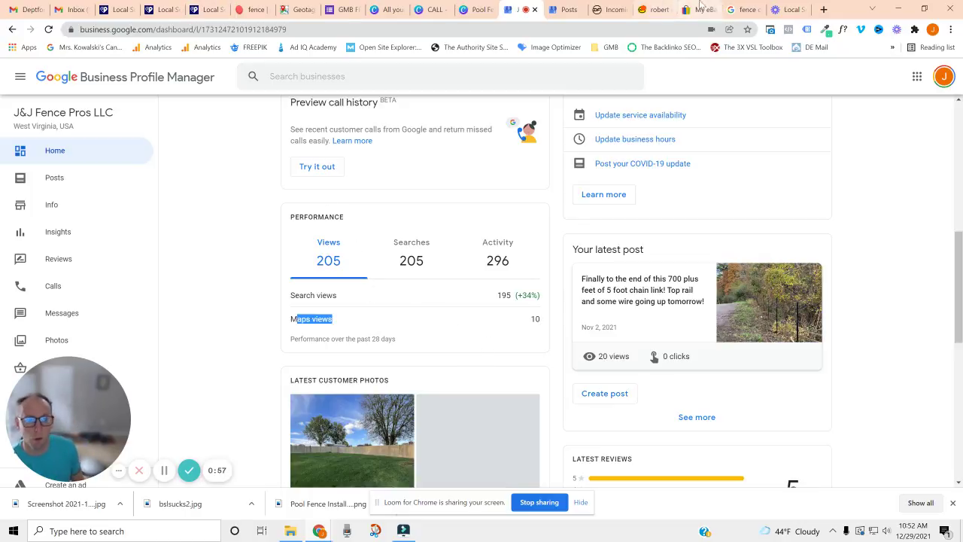
# - Bring up the regular Google results for 'fence company near me' and scroll through the listings
pyautogui.click(739, 9)
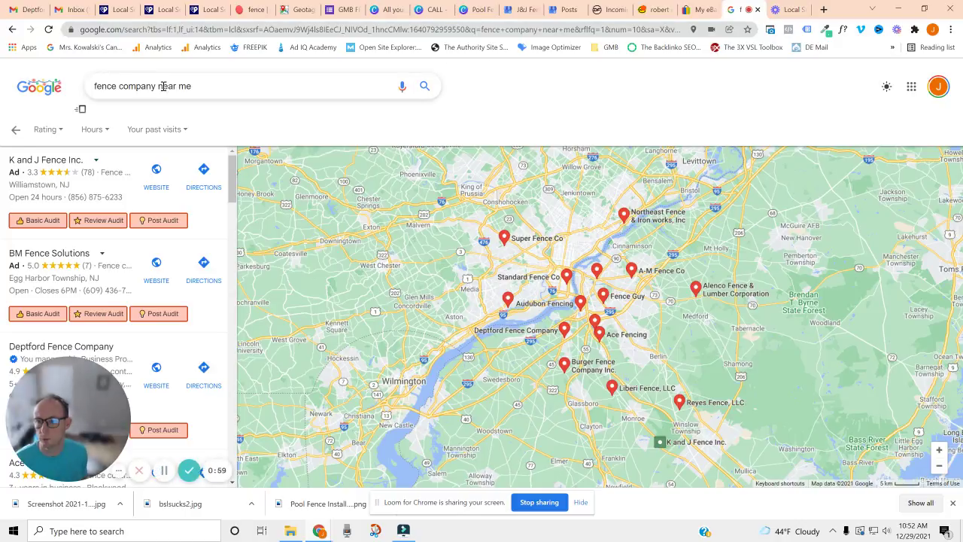
pyautogui.click(15, 129)
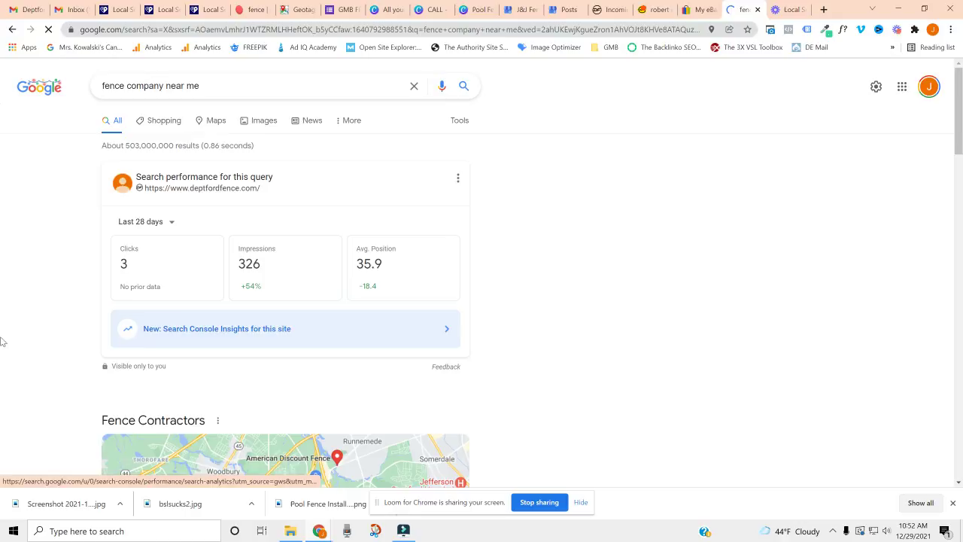
pyautogui.scroll(-10, 18, 314)
pyautogui.scroll(-5, 246, 199)
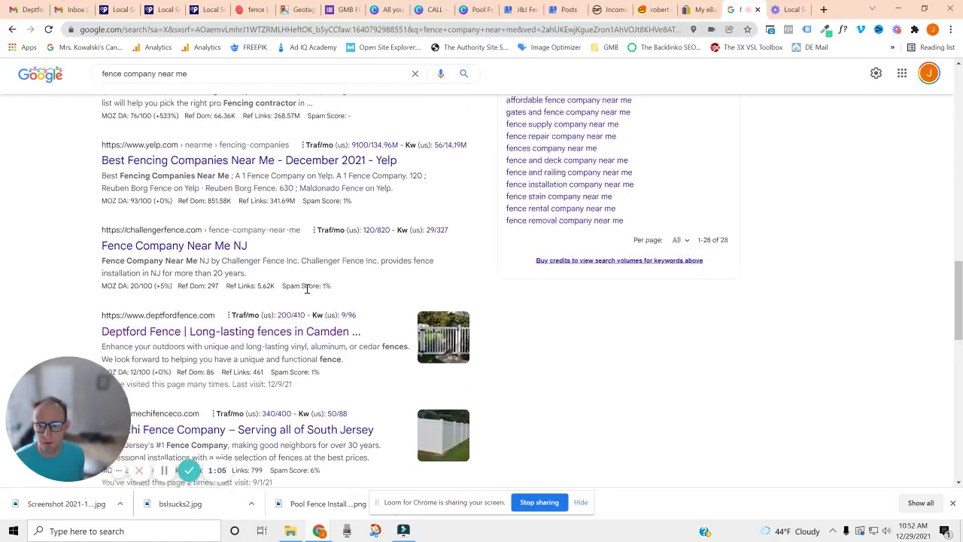
pyautogui.scroll(6, 308, 286)
pyautogui.scroll(2, 286, 316)
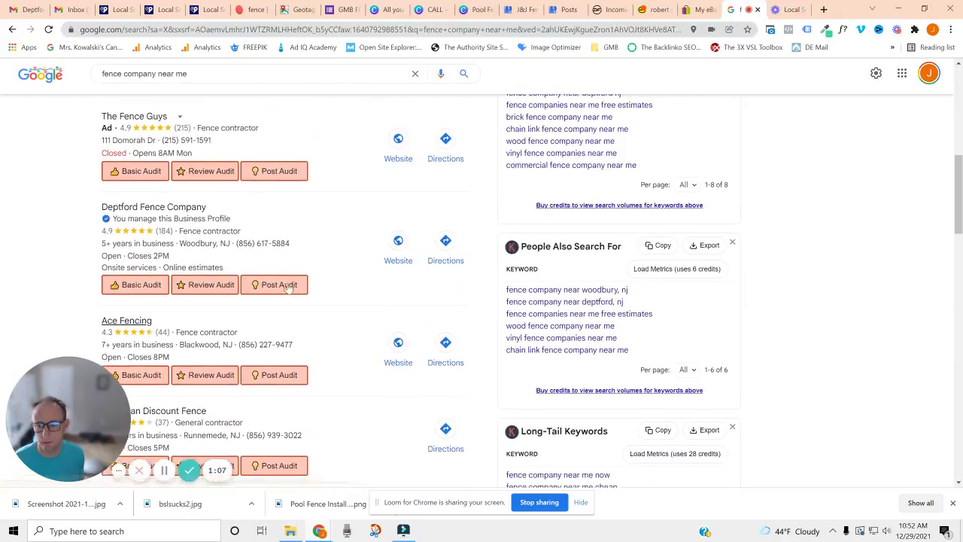
pyautogui.moveTo(93, 413); pyautogui.dragTo(880, 421)
pyautogui.scroll(2, 199, 357)
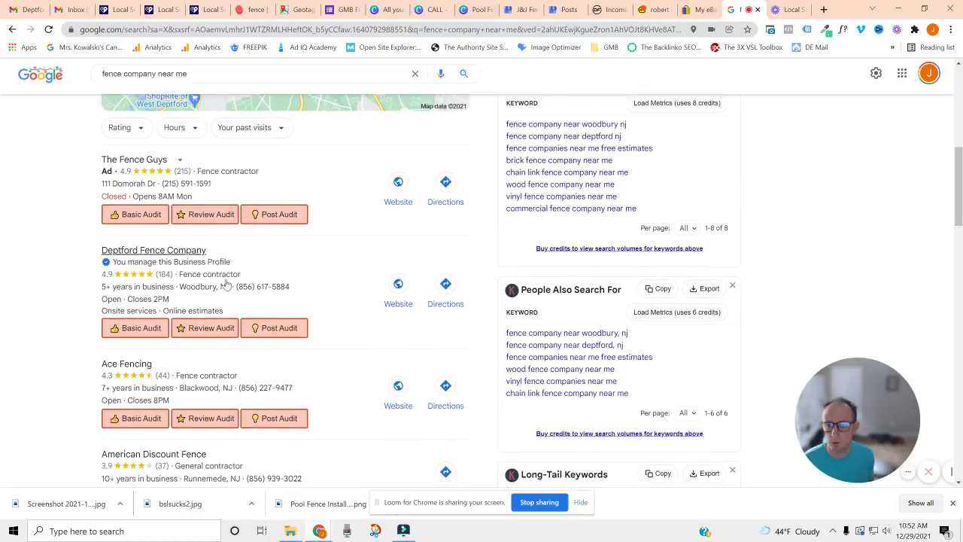
pyautogui.scroll(-3, 286, 285)
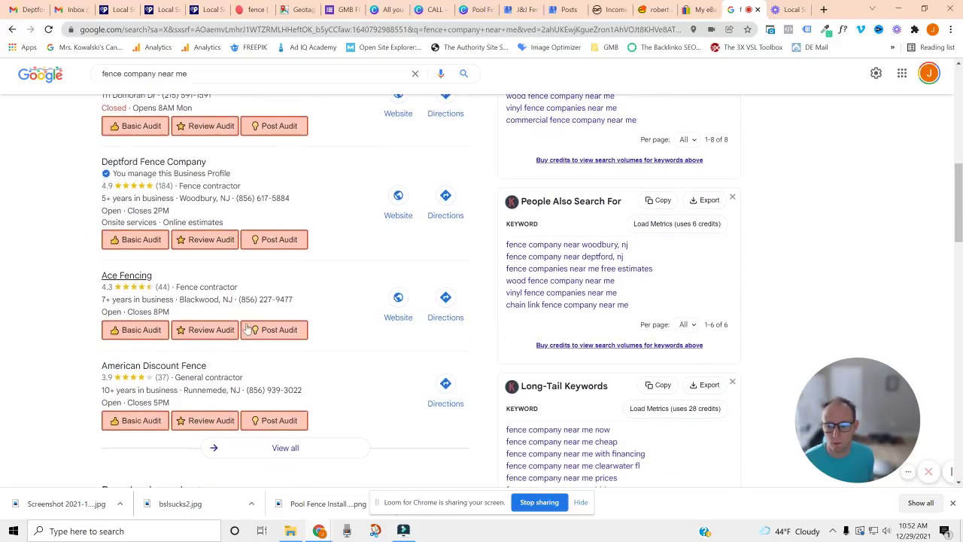
pyautogui.scroll(1, 172, 208)
pyautogui.scroll(1, 171, 208)
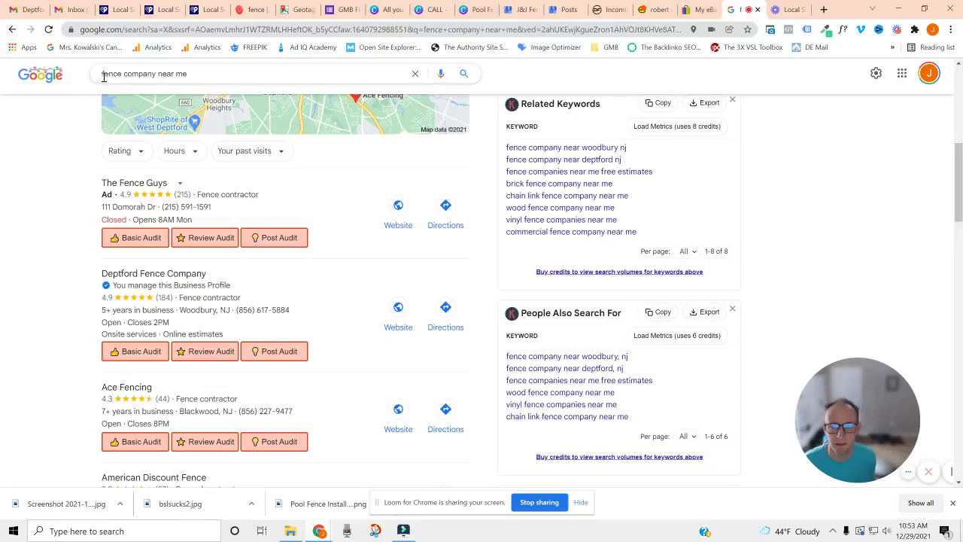
# - Select the query, then open and scroll the full local fence company list
pyautogui.click(179, 75)
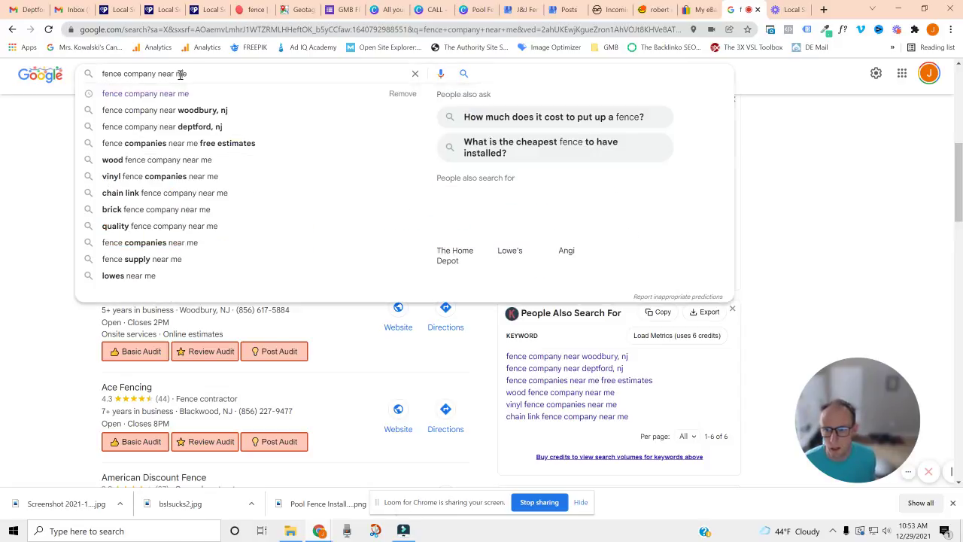
pyautogui.tripleClick(178, 75)
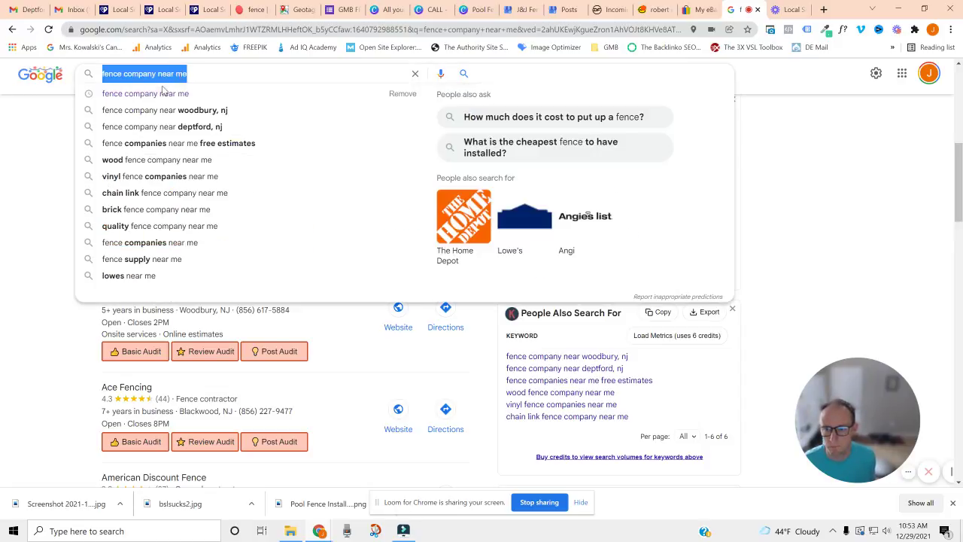
pyautogui.click(54, 157)
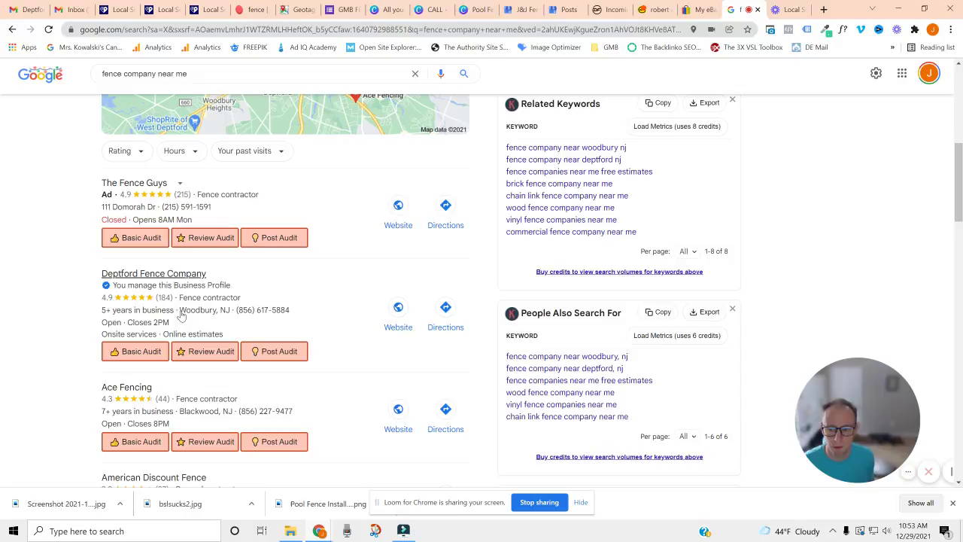
pyautogui.scroll(-3, 288, 391)
pyautogui.click(286, 399)
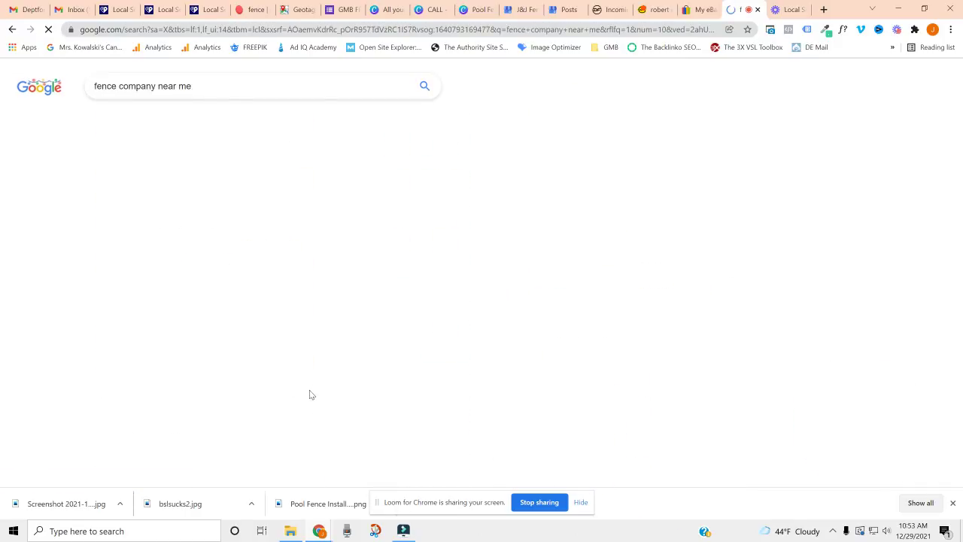
pyautogui.scroll(-1, 155, 319)
pyautogui.scroll(-8, 155, 316)
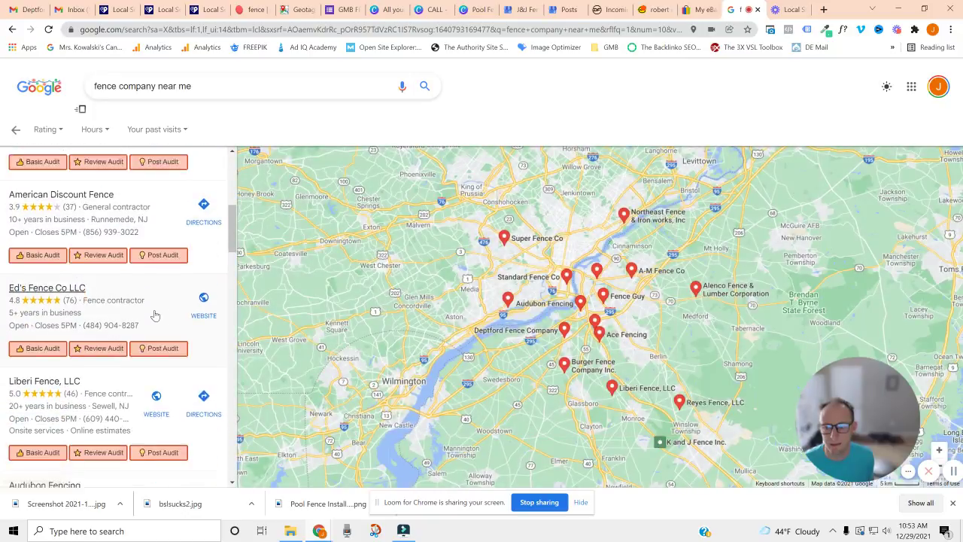
pyautogui.scroll(-3, 154, 315)
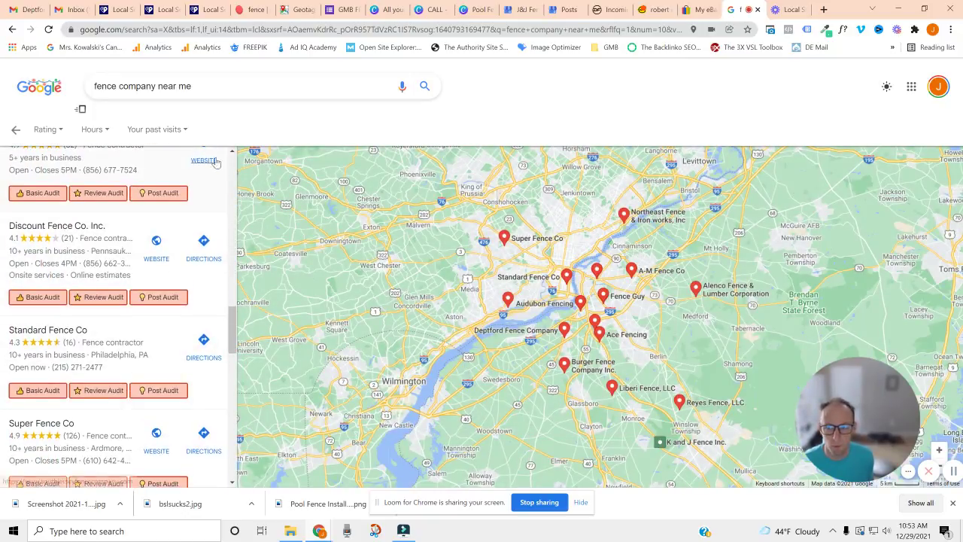
# - Show the Wilmington-area grid where Deptford Fence Company ranks 1–3 west and 11–21+ east
pyautogui.click(163, 9)
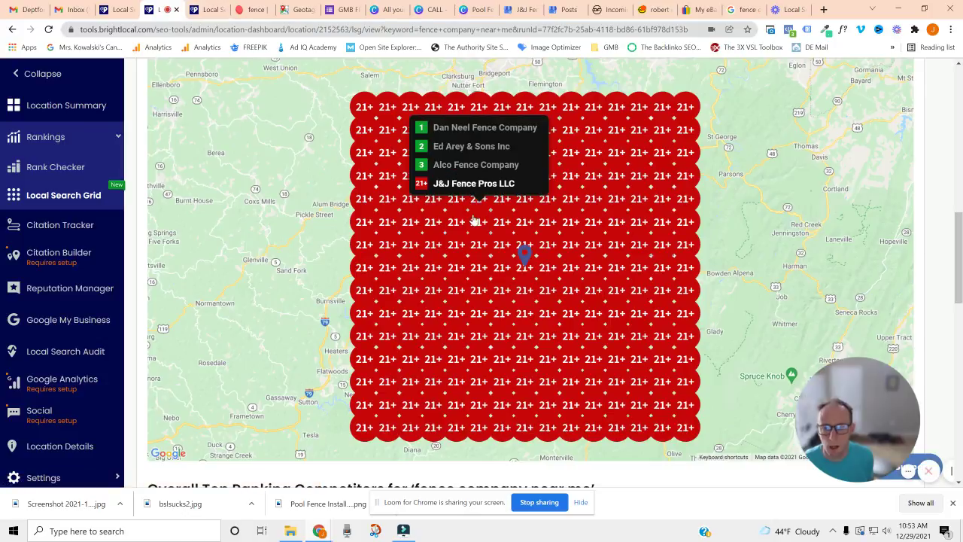
pyautogui.click(114, 9)
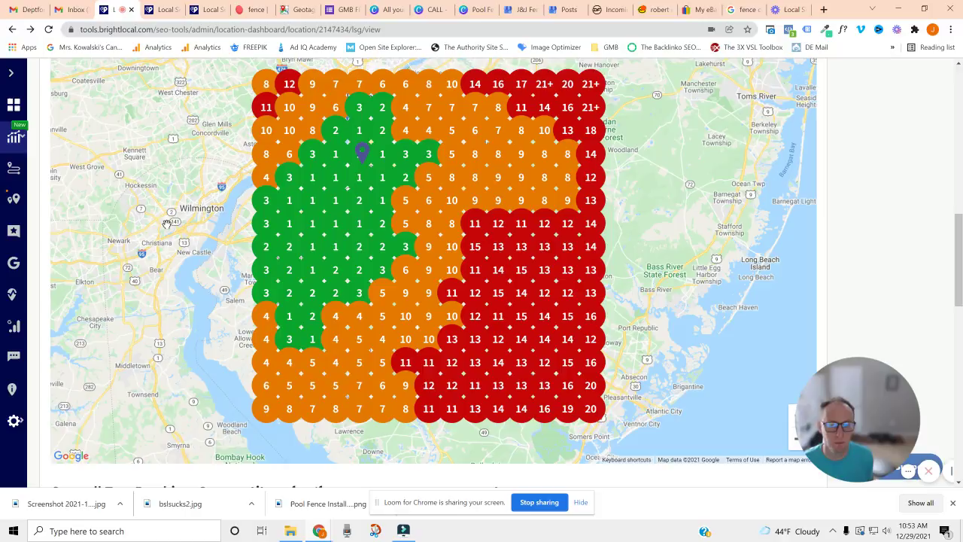
pyautogui.moveTo(406, 209)
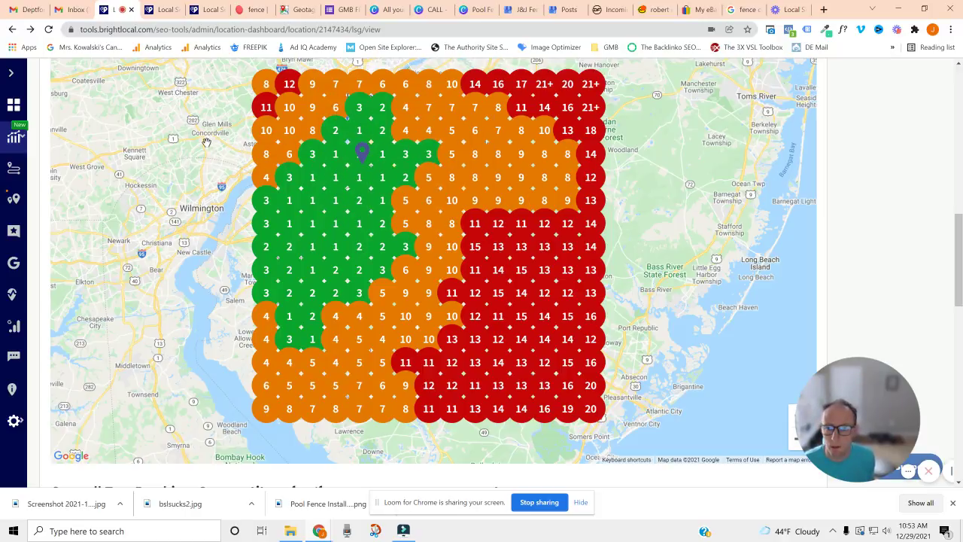
pyautogui.moveTo(427, 162)
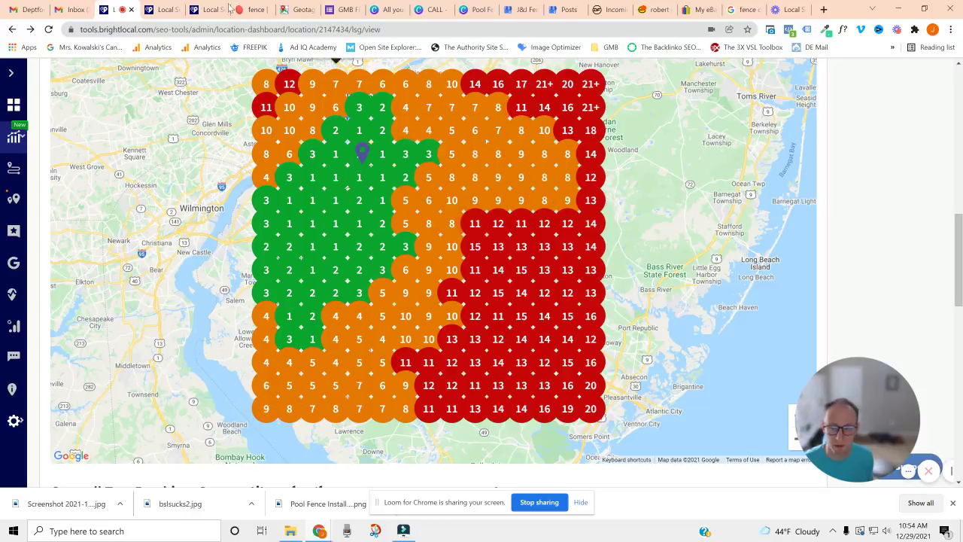
# - Show the Billings-area grid where Stillwater Fencing & Ranch Service ranks 2–3 only centrally
pyautogui.click(160, 9)
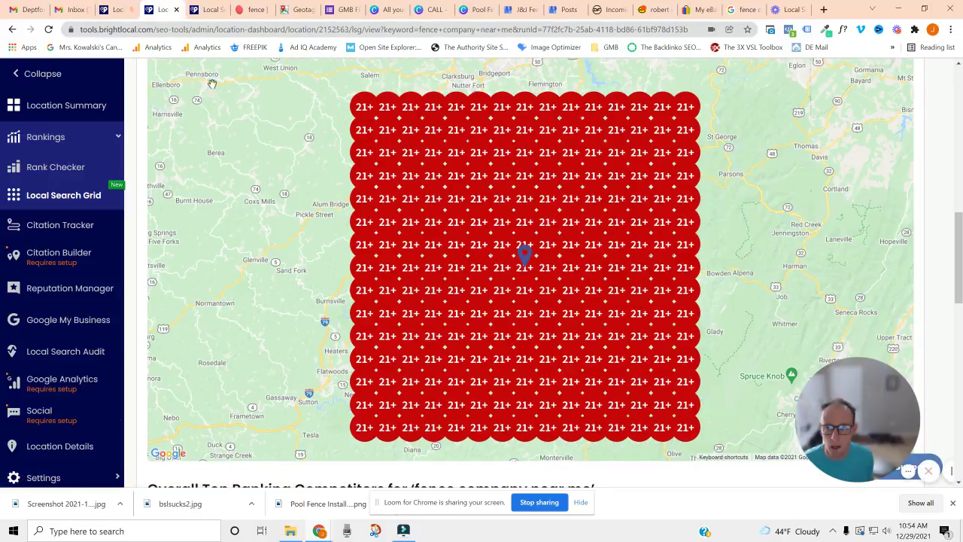
pyautogui.click(205, 11)
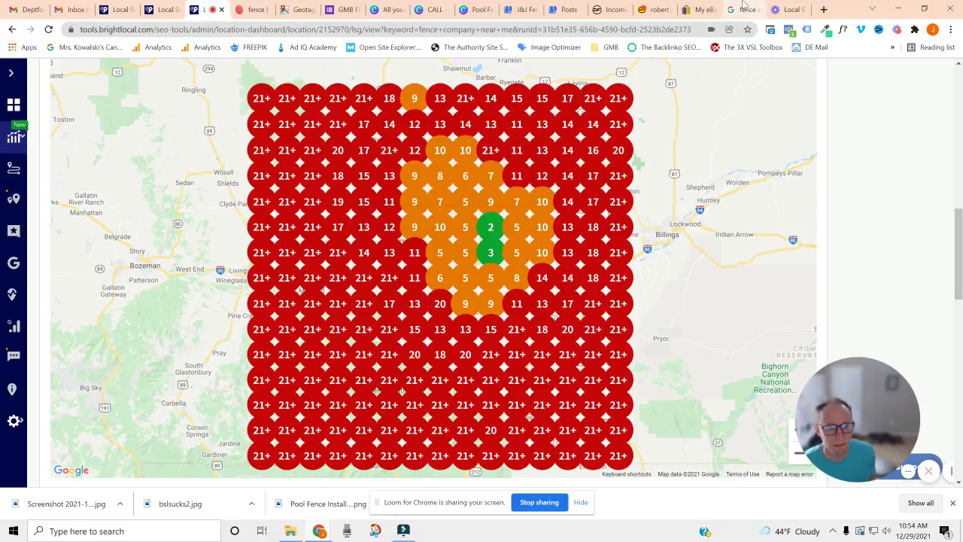
# - Rerun 'fence' in KWFinder for Montana: 800 monthly searches, difficulty 51
pyautogui.click(252, 9)
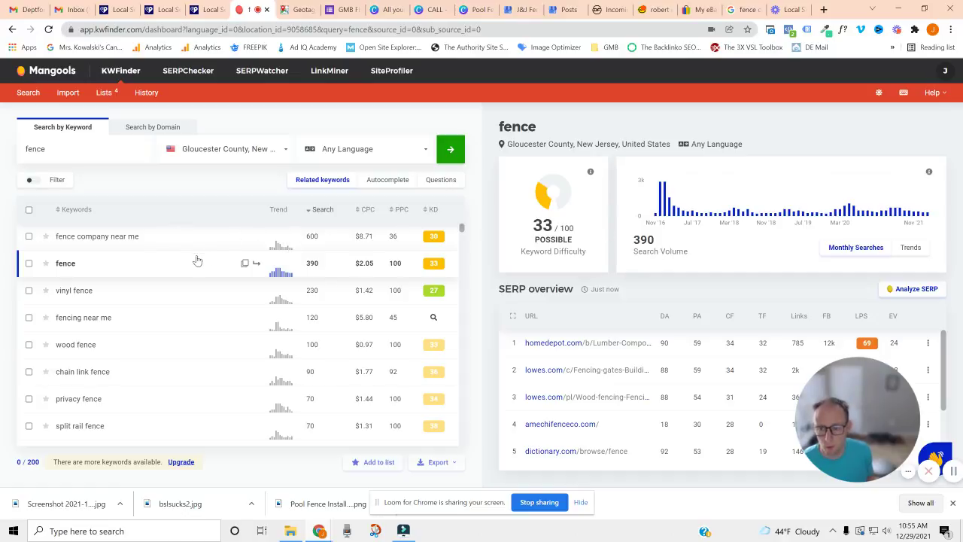
pyautogui.click(224, 150)
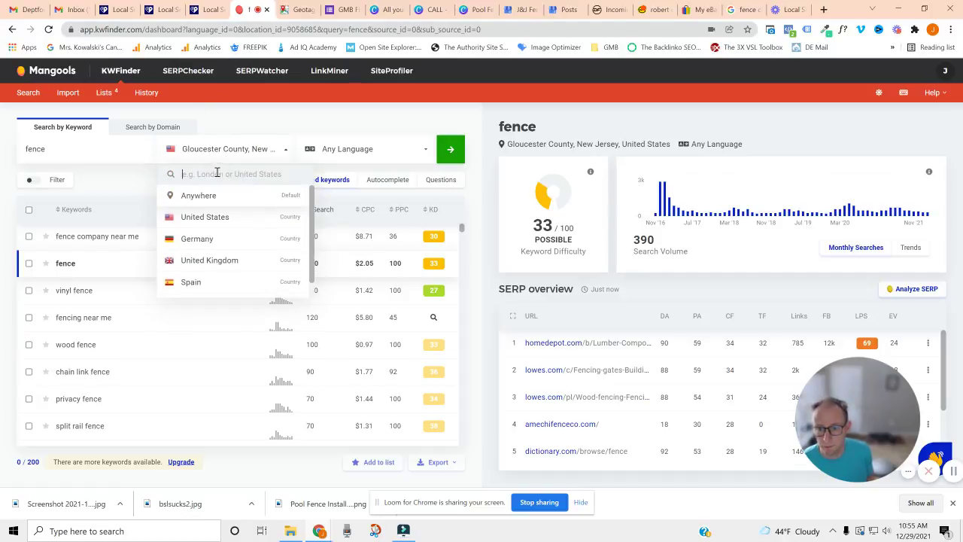
pyautogui.write('monta')
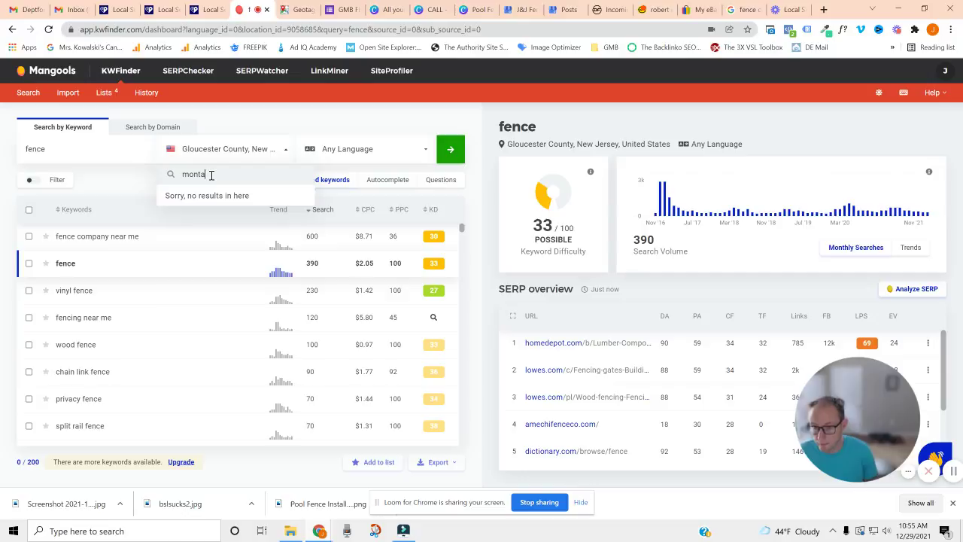
pyautogui.write('na')
pyautogui.click(213, 210)
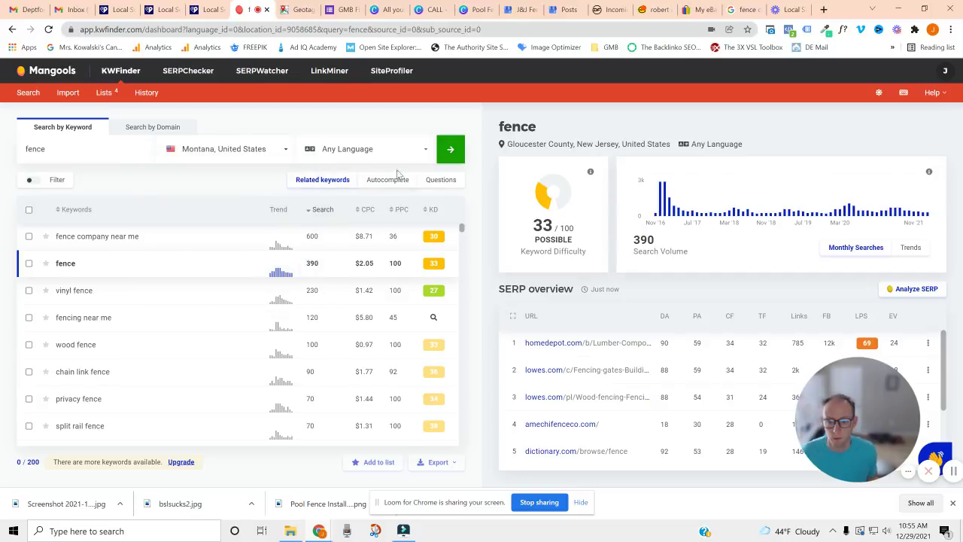
pyautogui.click(450, 149)
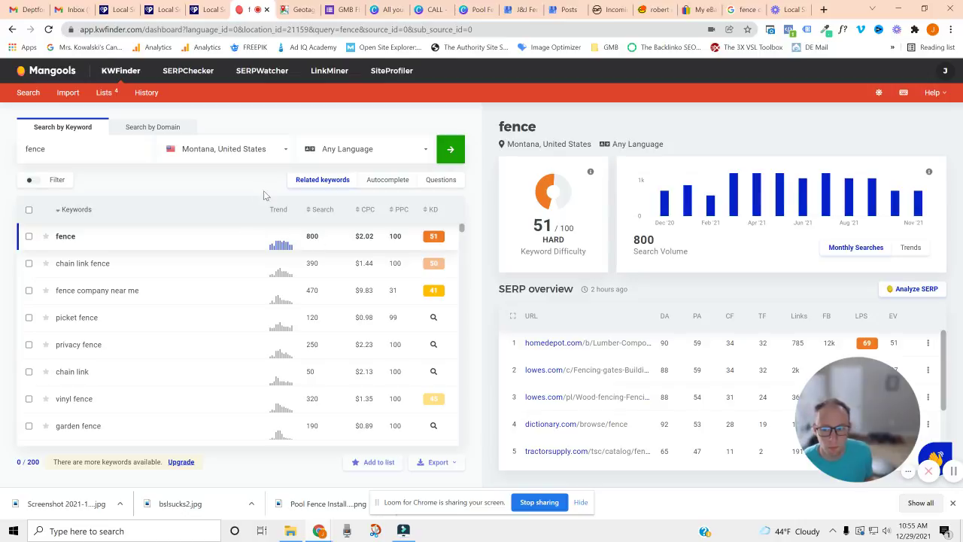
# - Search the KWFinder location list for 'sweet' instead of Montana
pyautogui.click(222, 150)
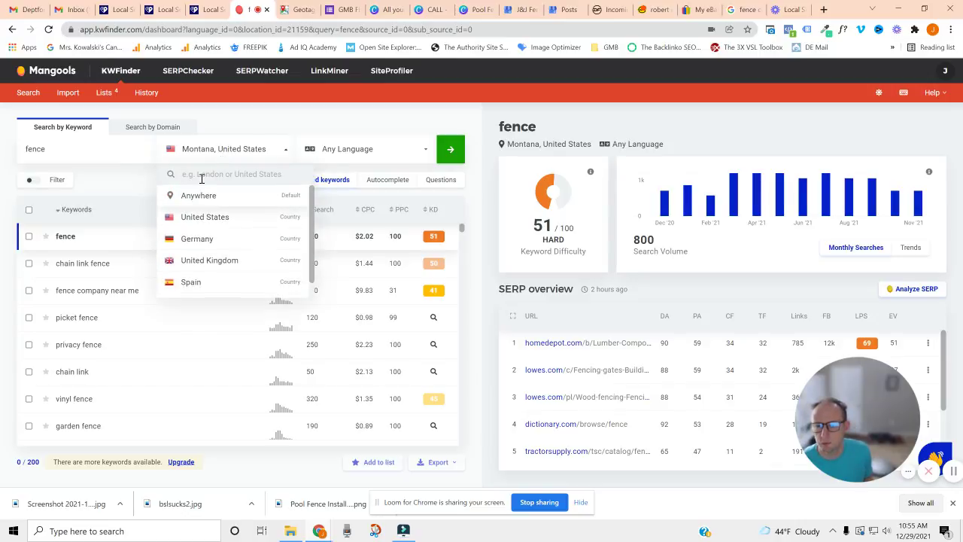
pyautogui.write('still w')
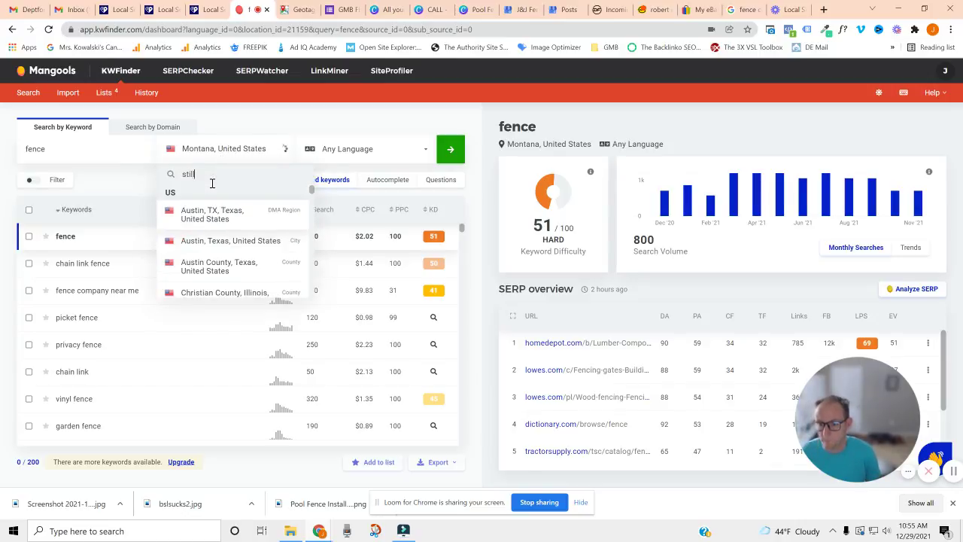
pyautogui.press('BackSpace')
pyautogui.press('BackSpace')
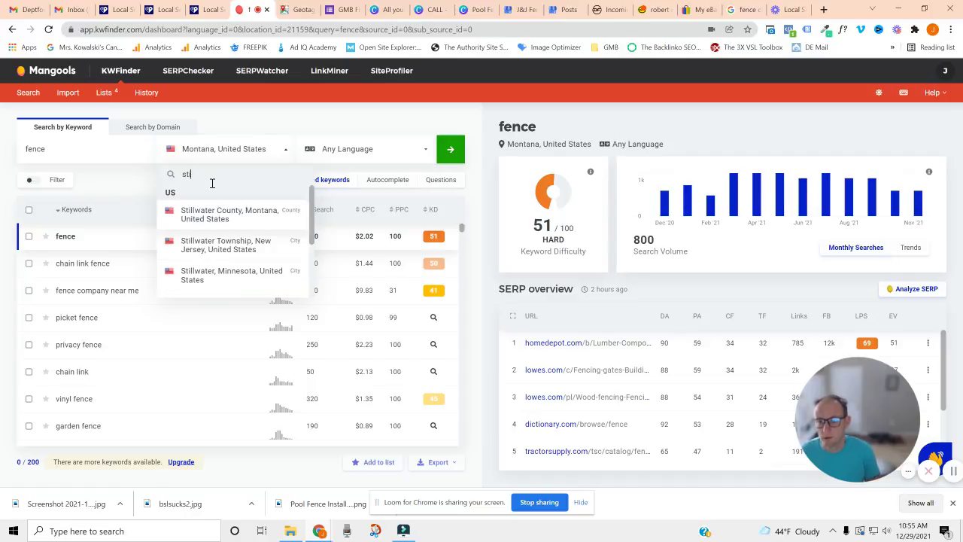
pyautogui.press('BackSpace')
pyautogui.press('BackSpace')
pyautogui.write('weet')
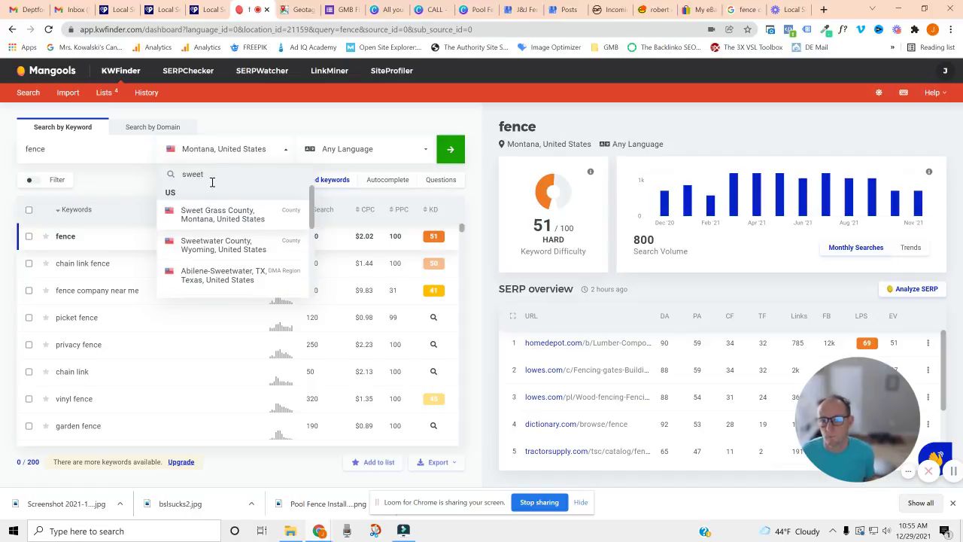
# - Rerun 'fence' for Sweetwater County, Wyoming and copy the 'fence company near me' keyword
pyautogui.click(252, 252)
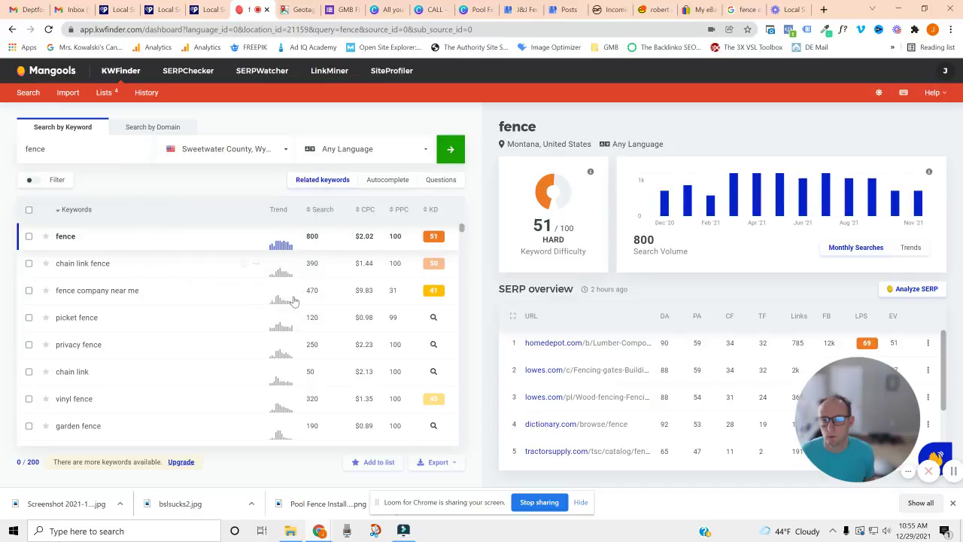
pyautogui.click(452, 150)
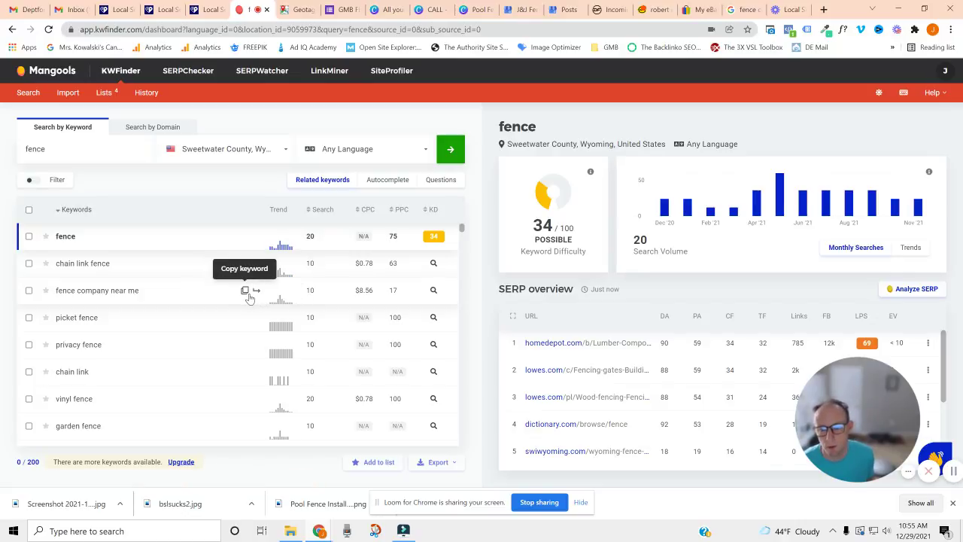
pyautogui.click(245, 291)
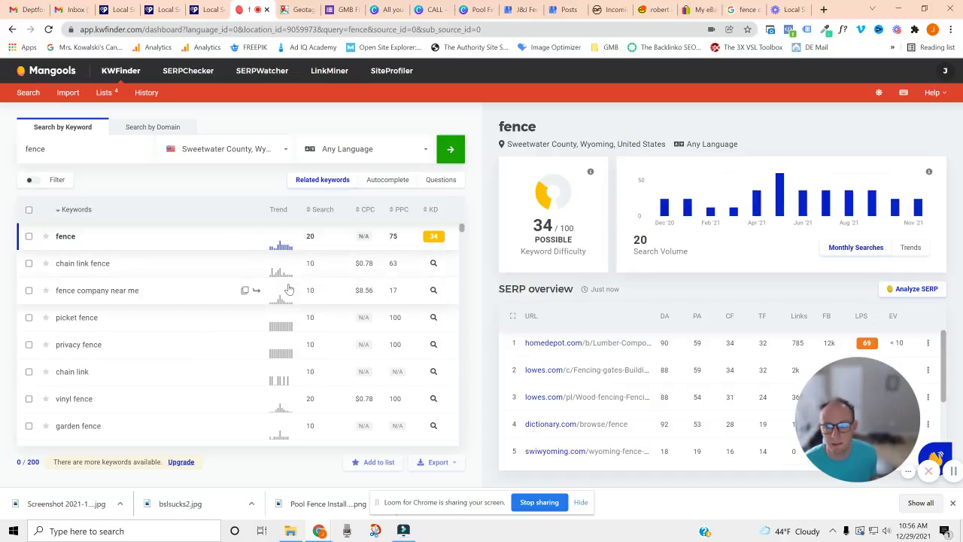
# - Zoom and pan the Montana grid around Reed Point, then return to KWFinder's 'fence' results
pyautogui.click(204, 9)
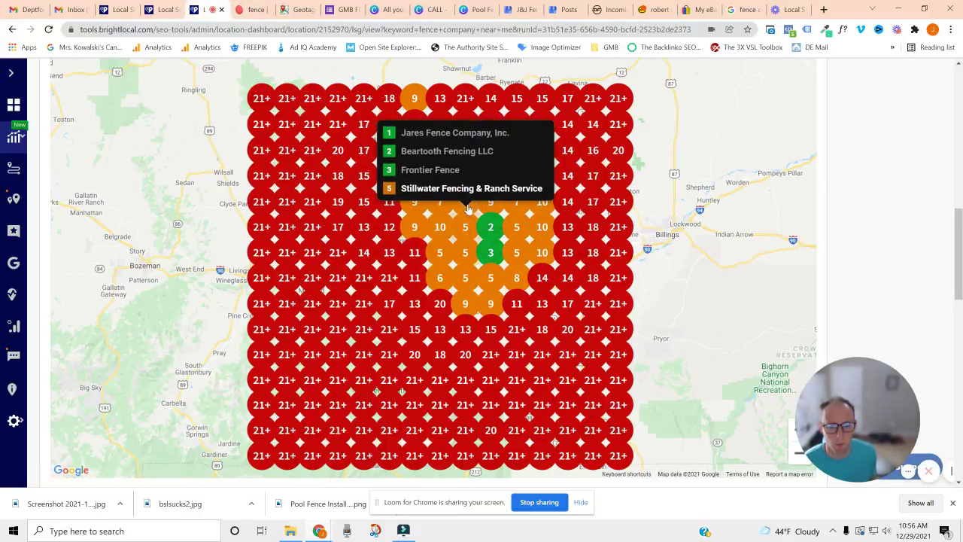
pyautogui.moveTo(468, 256)
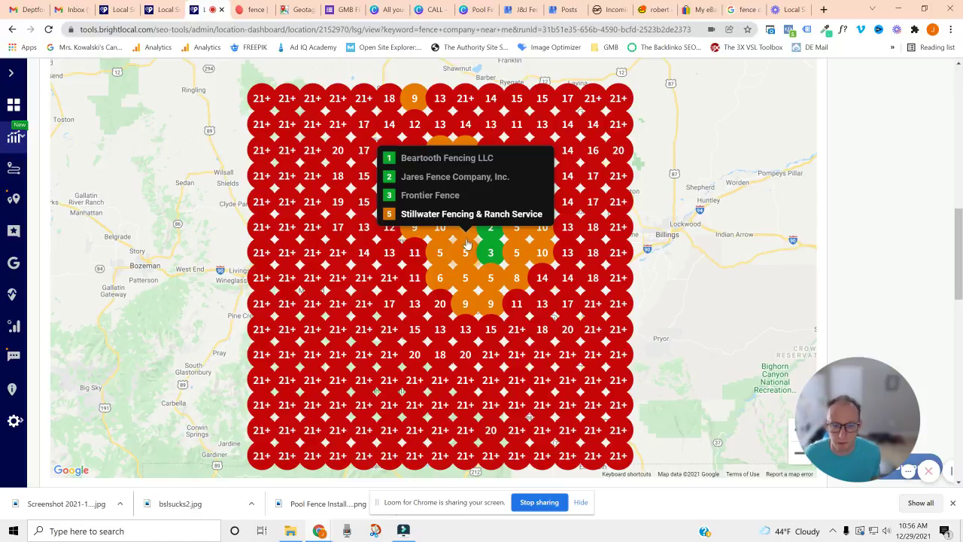
pyautogui.scroll(2, 466, 245)
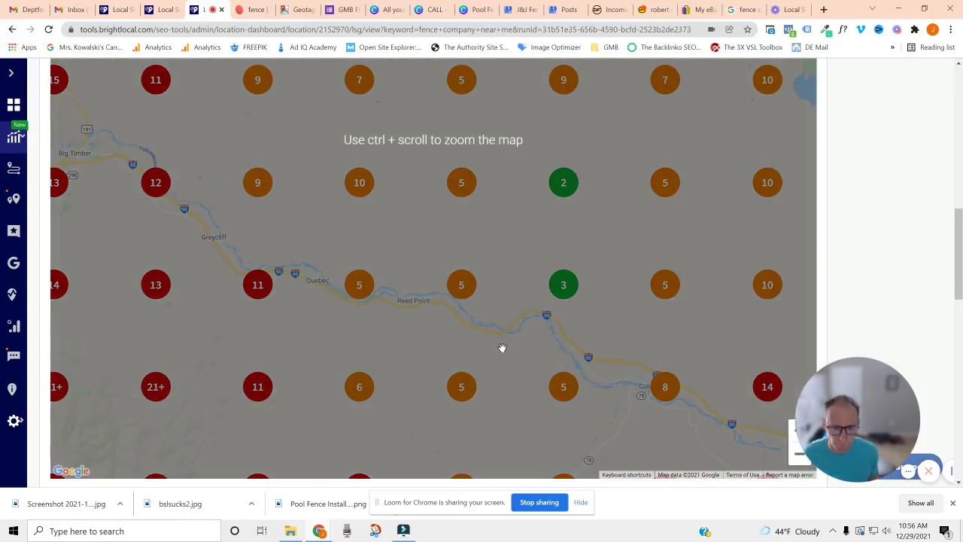
pyautogui.moveTo(501, 346); pyautogui.dragTo(473, 386)
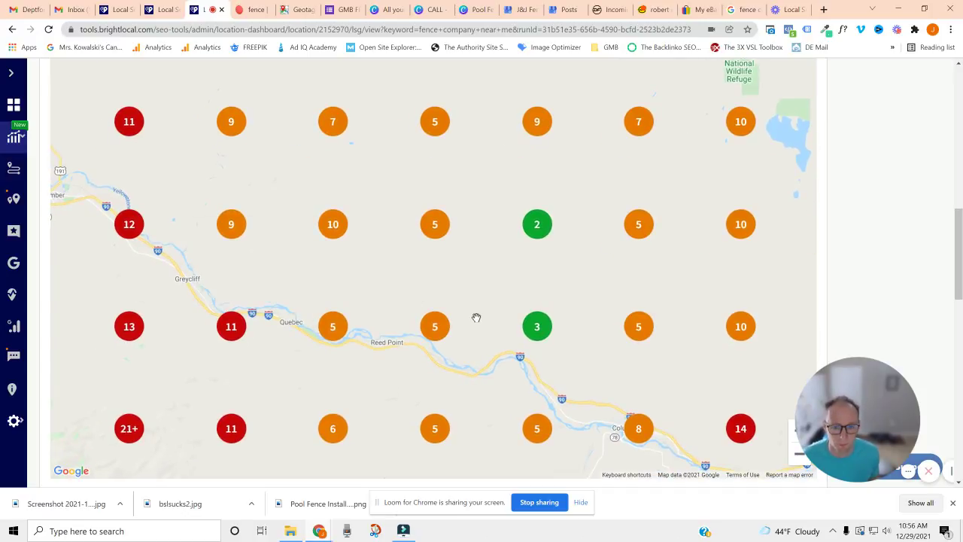
pyautogui.moveTo(464, 292); pyautogui.dragTo(482, 398)
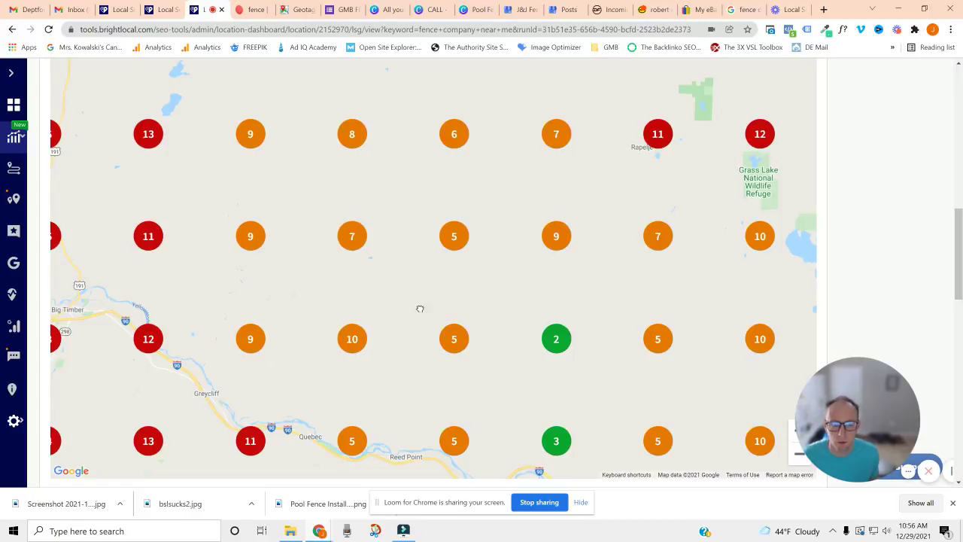
pyautogui.moveTo(421, 308); pyautogui.dragTo(430, 293)
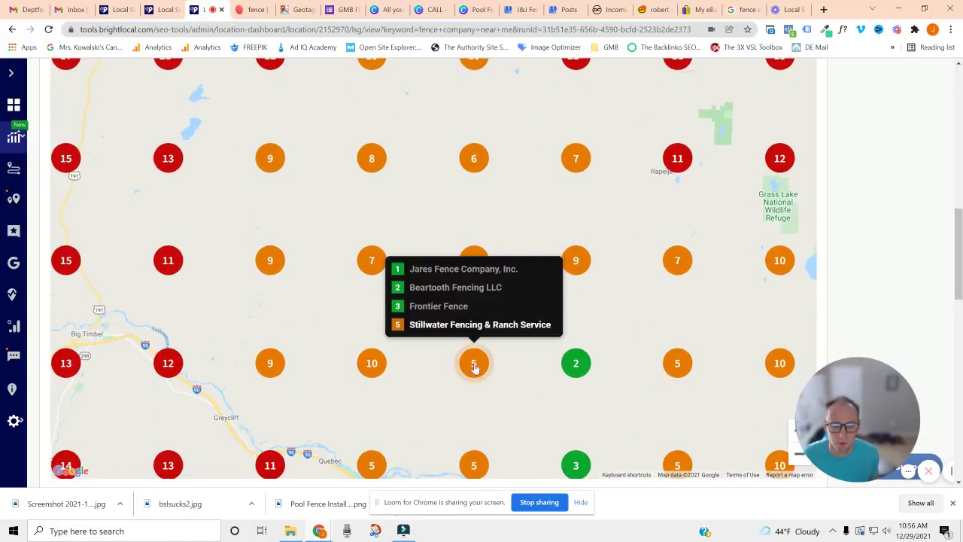
pyautogui.moveTo(518, 355); pyautogui.dragTo(510, 305)
pyautogui.moveTo(367, 208)
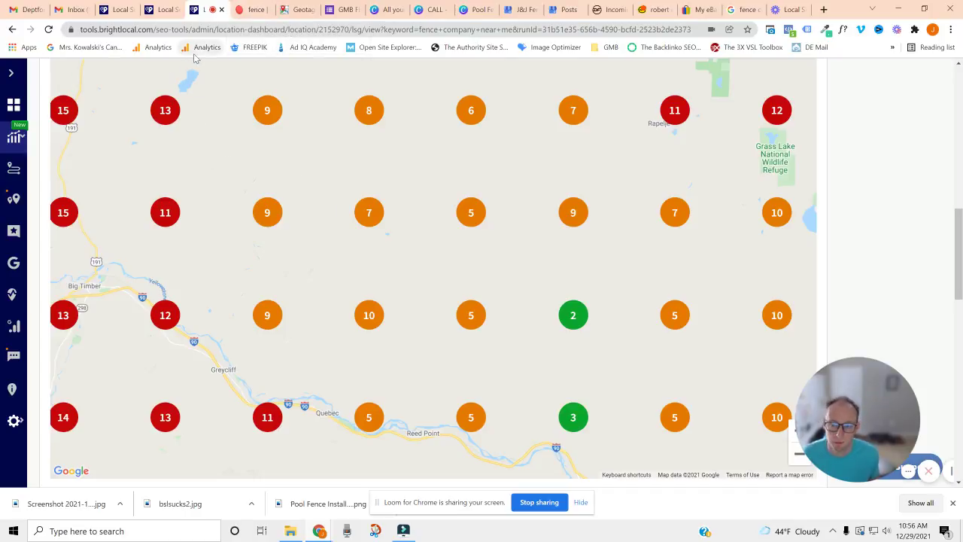
pyautogui.click(254, 11)
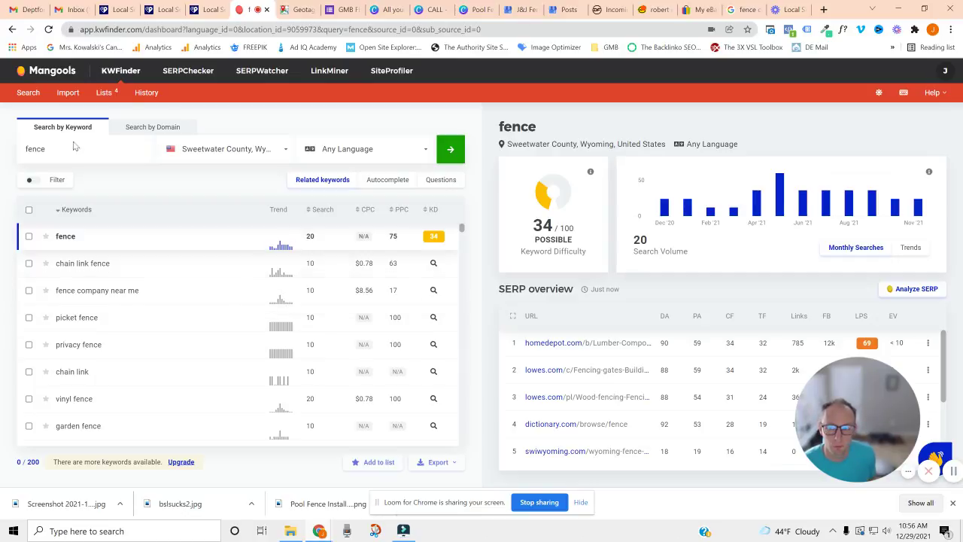
# - Return to the BrightLocal Montana grid zoomed near Reed Point and Big Timber
pyautogui.click(207, 9)
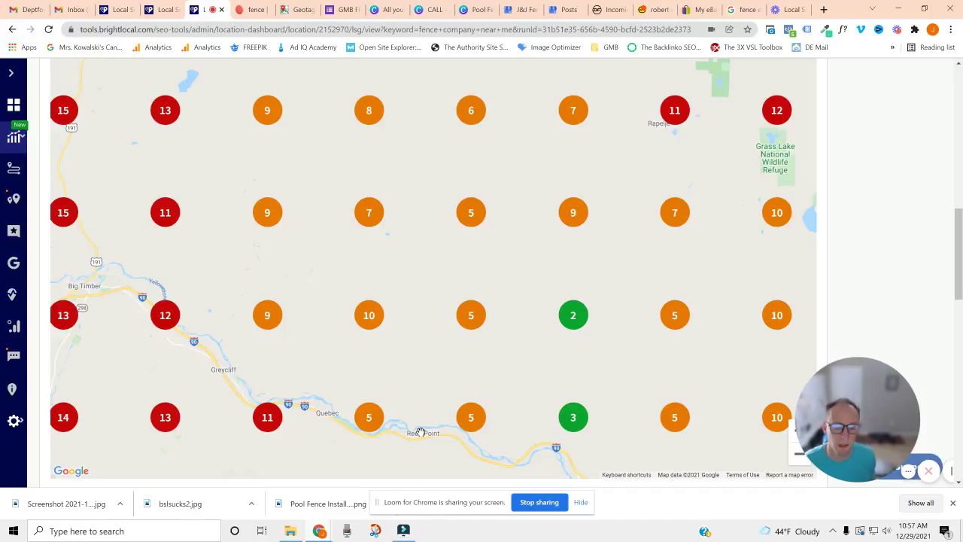
pyautogui.click(296, 7)
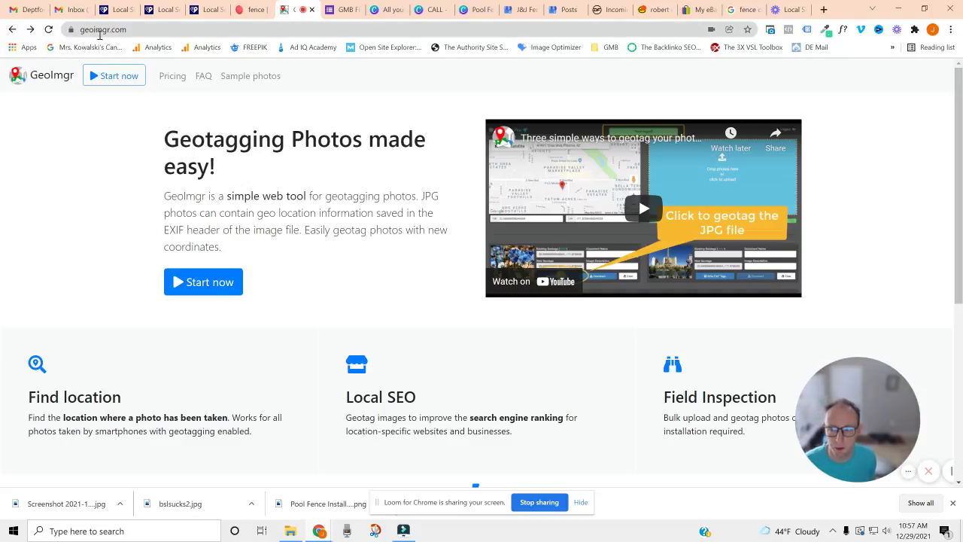
pyautogui.click(119, 76)
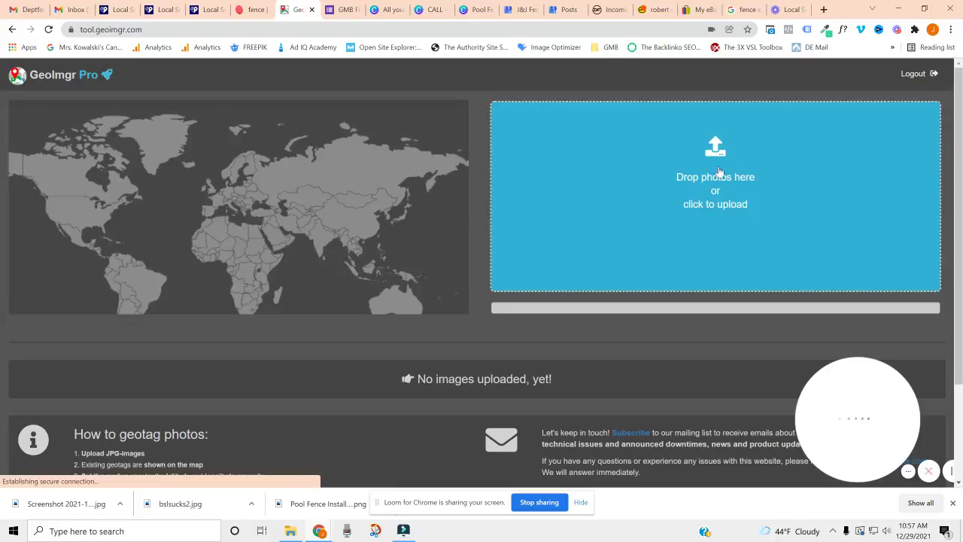
pyautogui.click(640, 281)
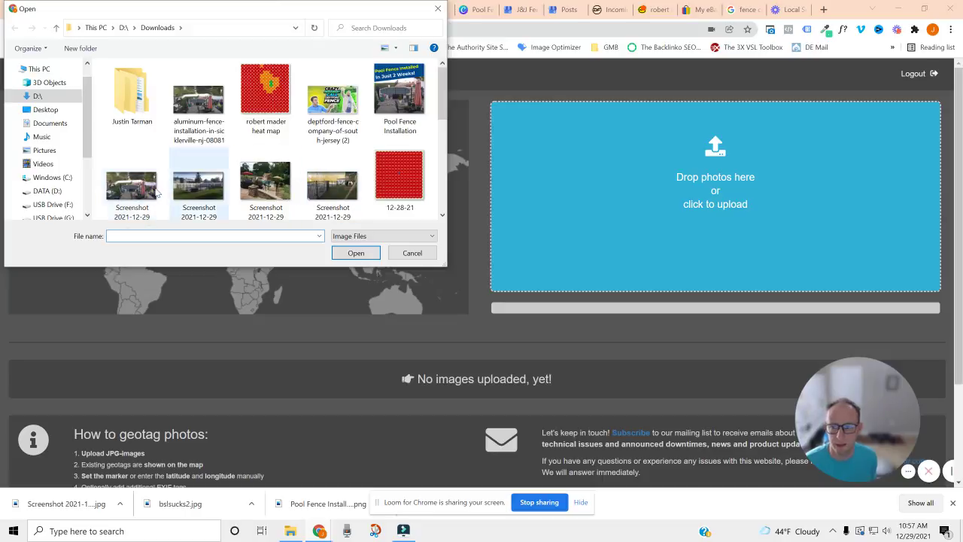
pyautogui.click(134, 184)
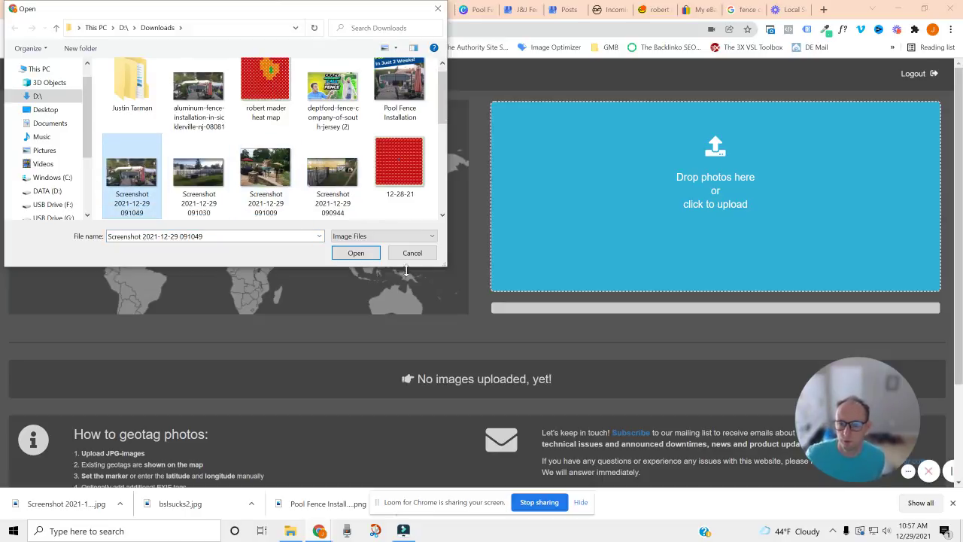
pyautogui.click(372, 255)
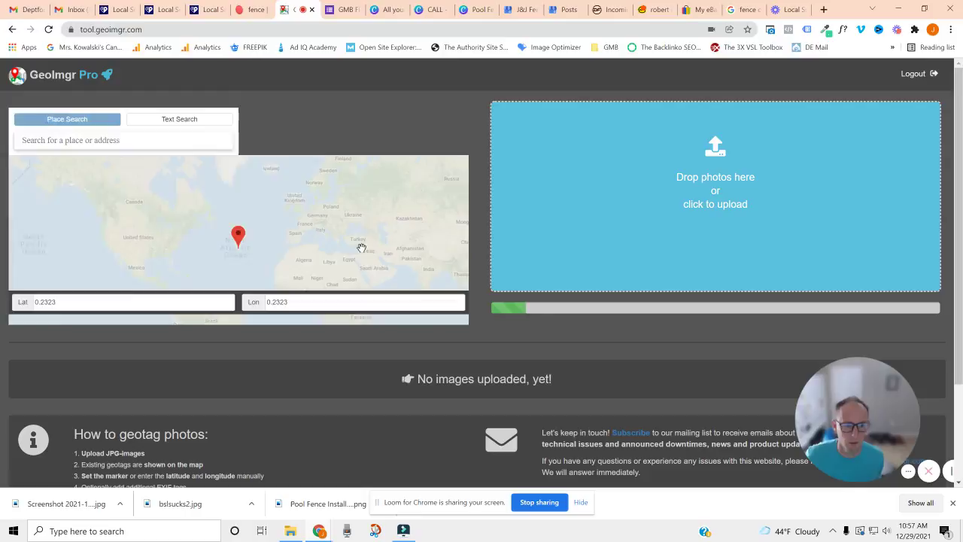
# - Flip through the KWFinder and BrightLocal tabs, then come back to GeoImgr
pyautogui.click(190, 140)
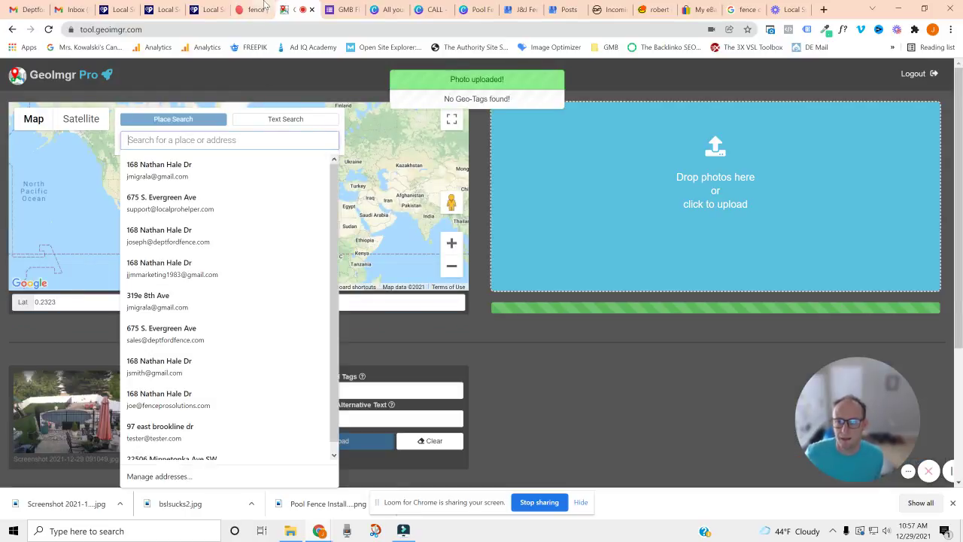
pyautogui.click(250, 9)
pyautogui.click(208, 9)
pyautogui.click(167, 9)
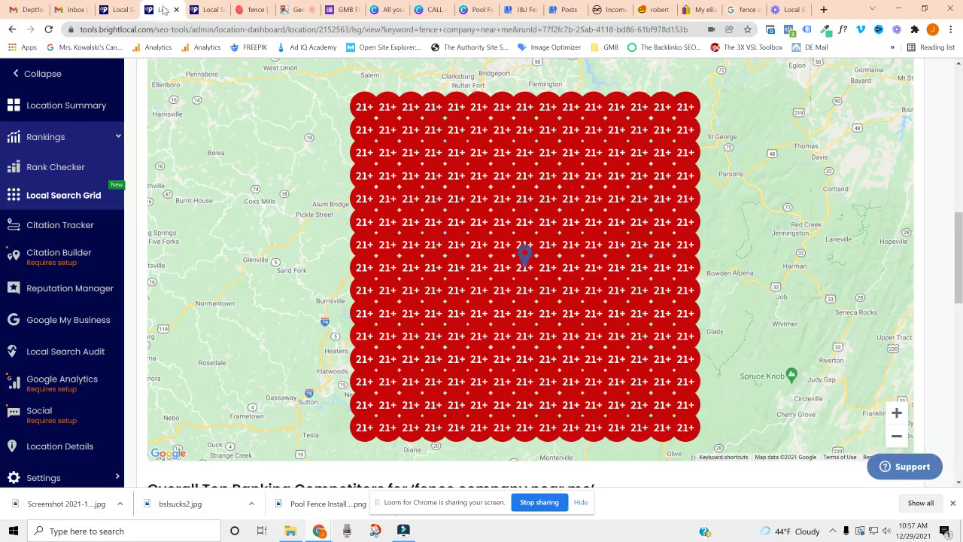
pyautogui.click(214, 10)
pyautogui.click(252, 10)
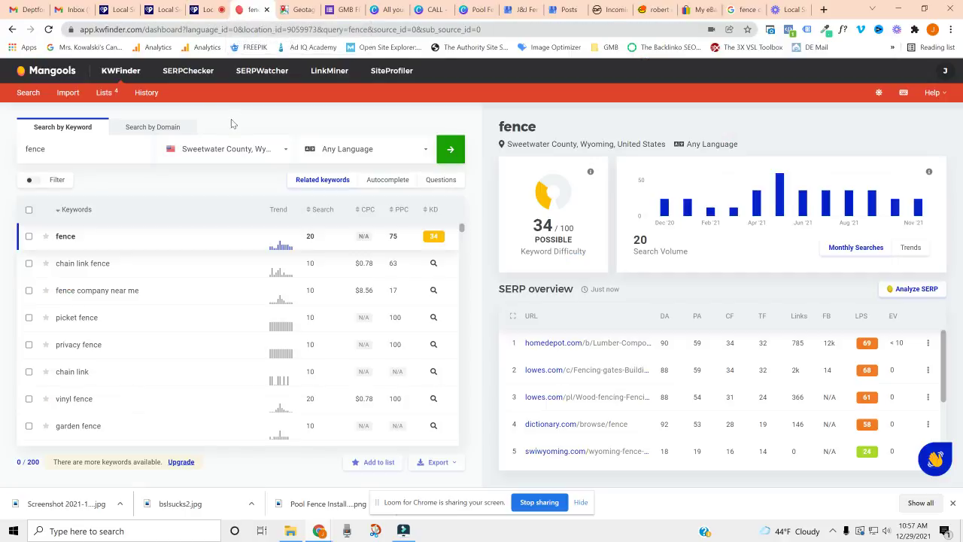
pyautogui.click(192, 150)
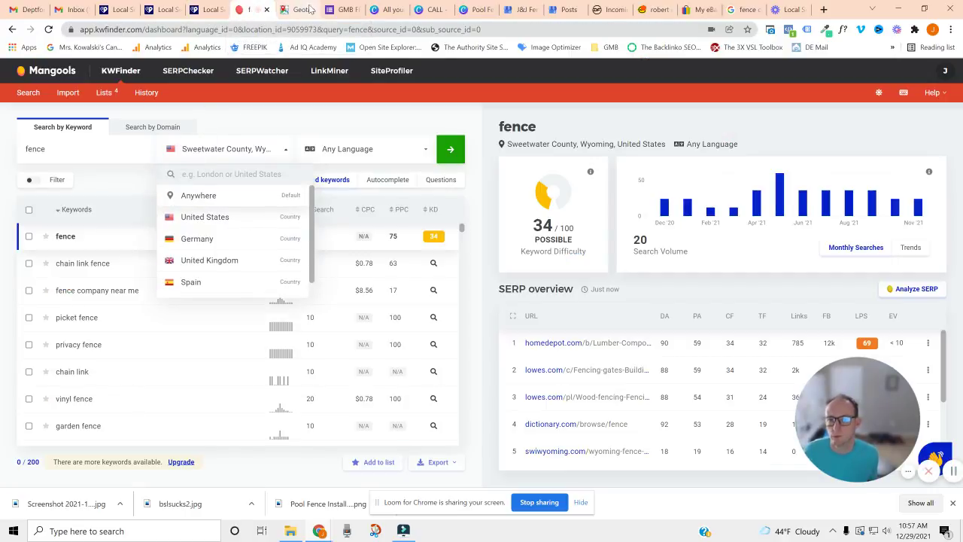
pyautogui.hotkey('ctrl', 'Tab')
# - Geotag the photo to Reed Point, MT (45.7093835, -109.5421187) and download the tagged copy
pyautogui.click(193, 141)
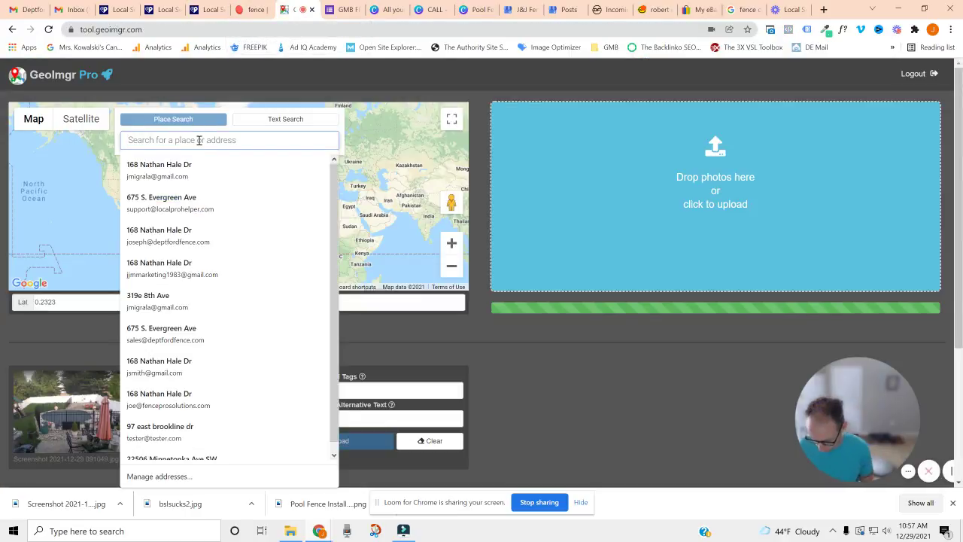
pyautogui.write('reed point')
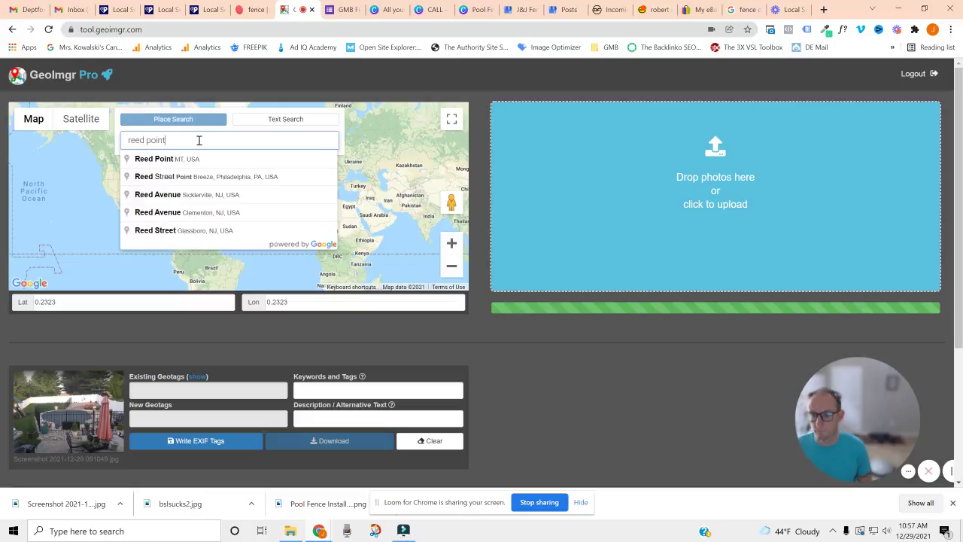
pyautogui.click(179, 162)
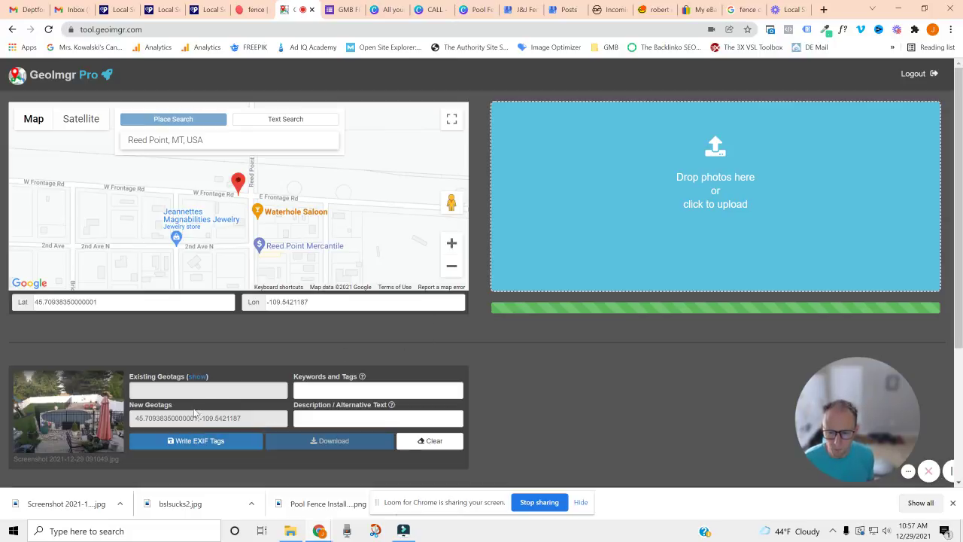
pyautogui.click(213, 445)
pyautogui.click(310, 449)
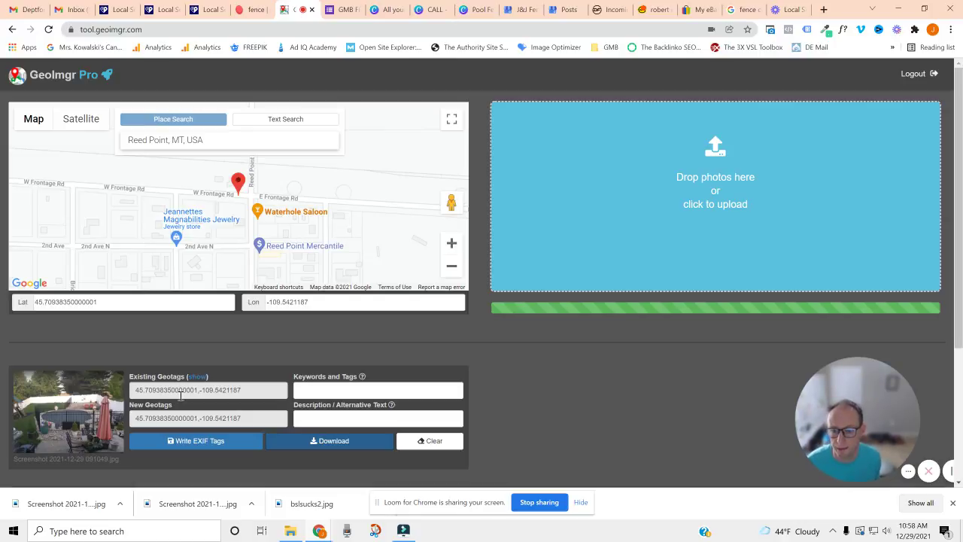
pyautogui.click(311, 443)
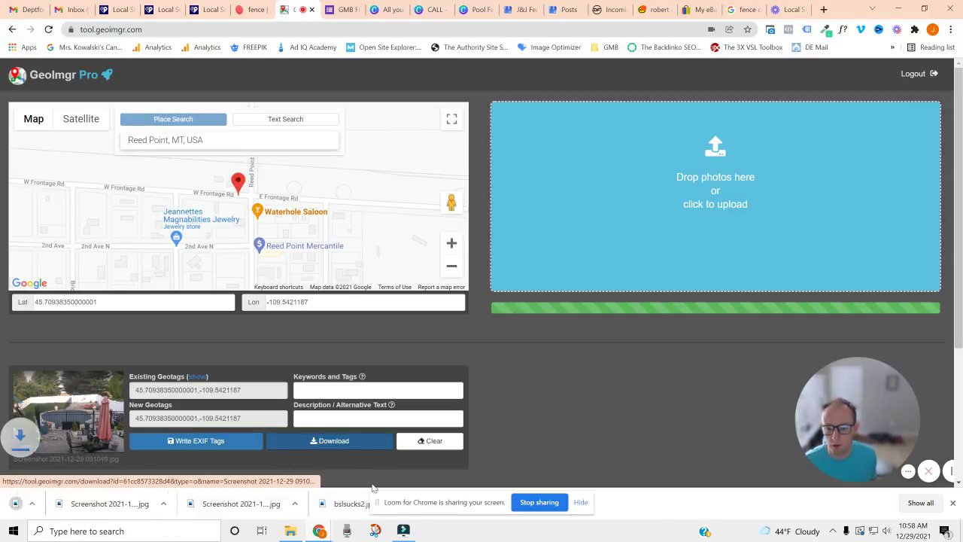
pyautogui.click(289, 532)
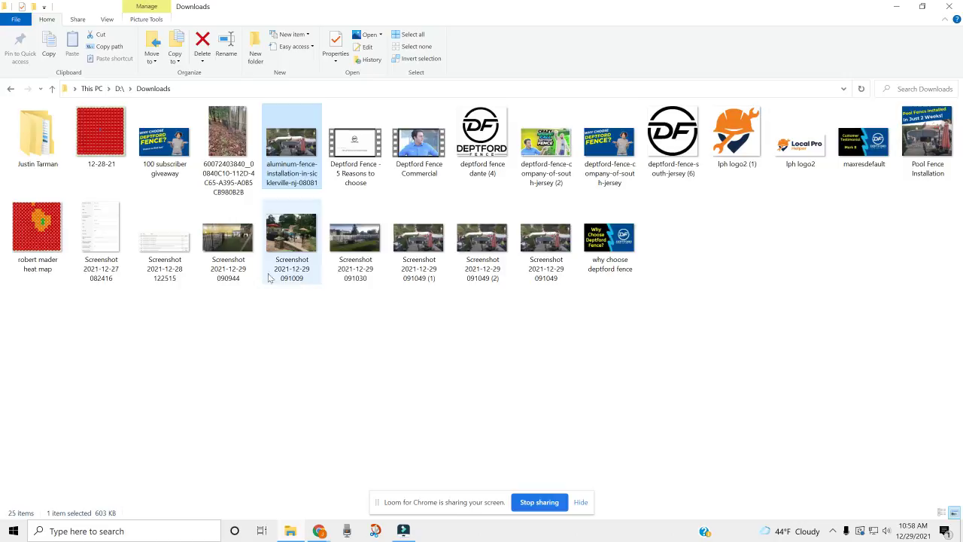
pyautogui.click(387, 336)
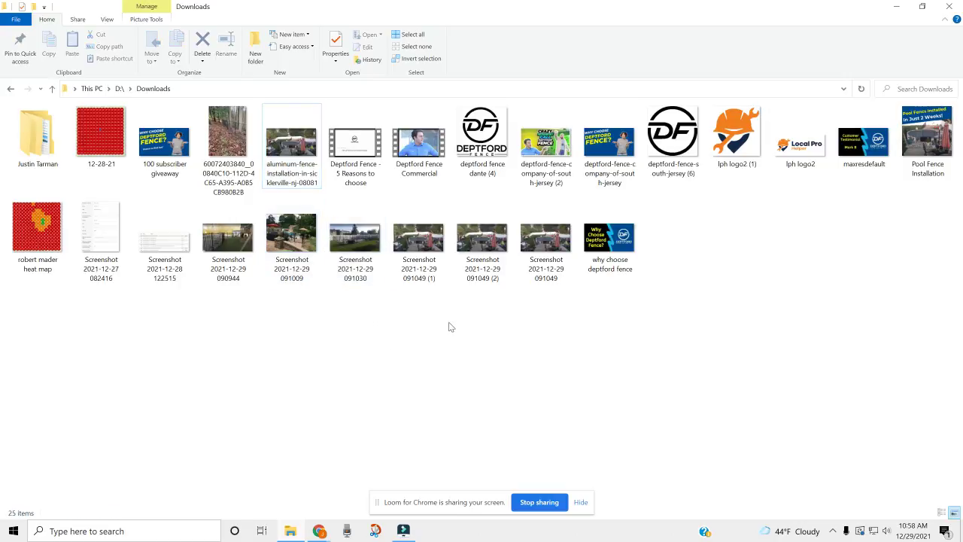
pyautogui.rightClick(489, 285)
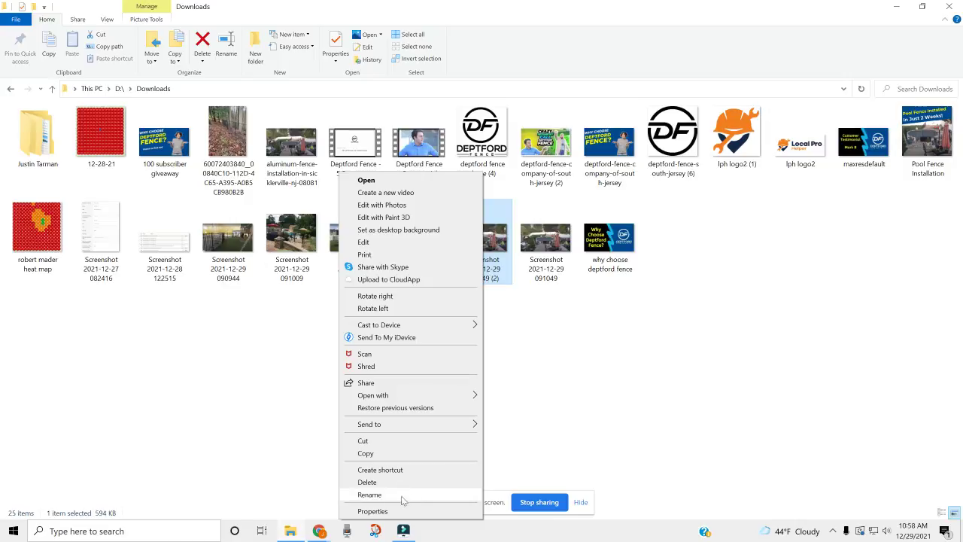
pyautogui.click(384, 498)
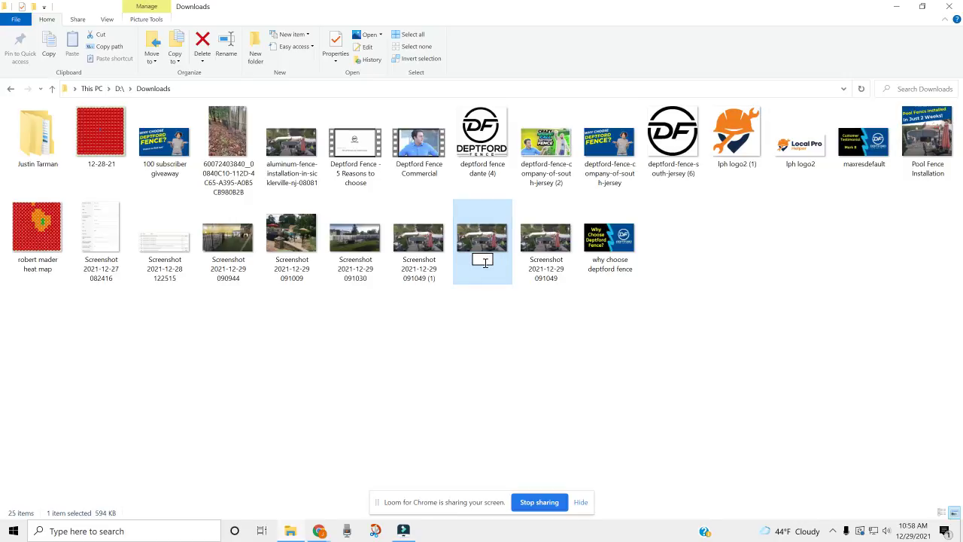
pyautogui.write('aluminum,')
pyautogui.press('BackSpace')
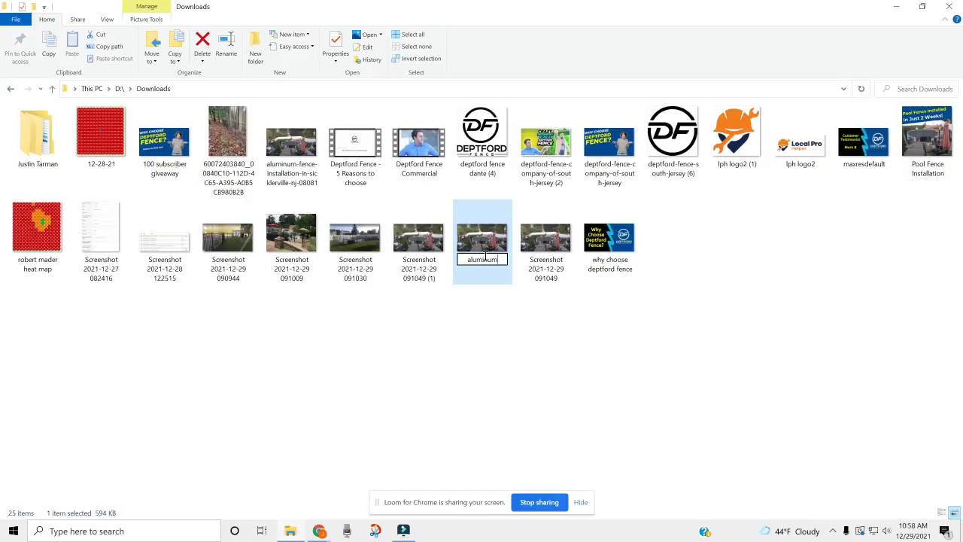
pyautogui.write('-fence-installation-')
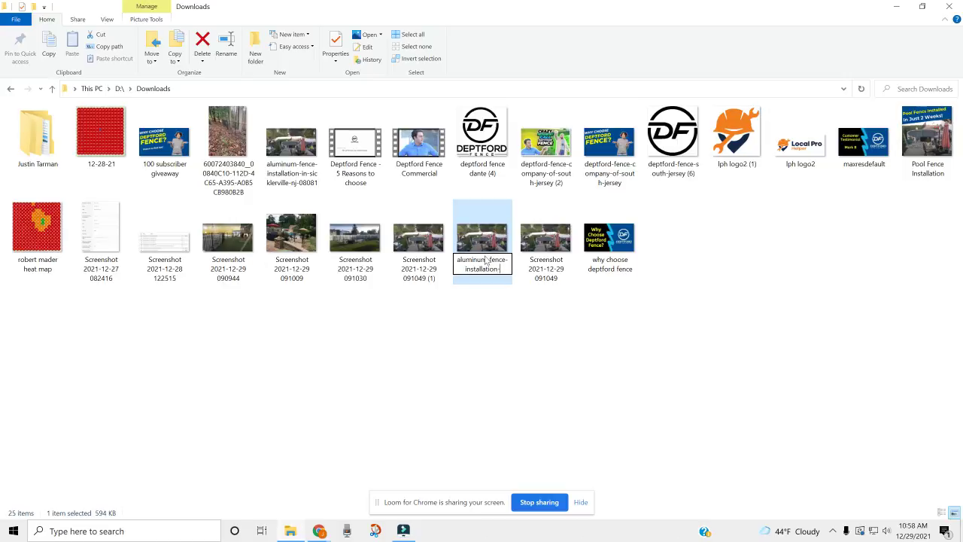
pyautogui.write('in-redo')
pyautogui.press('BackSpace')
pyautogui.write('ed')
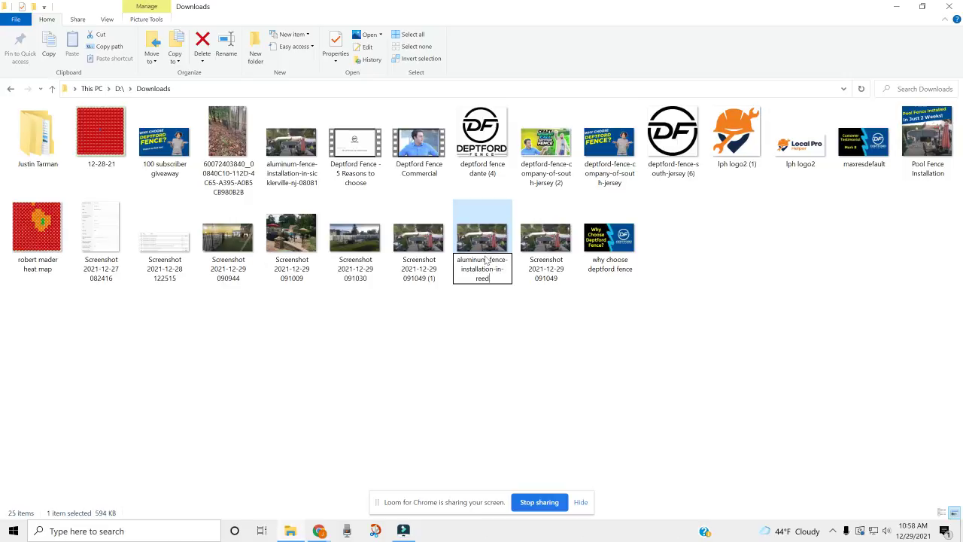
pyautogui.write('-point-mt-08081')
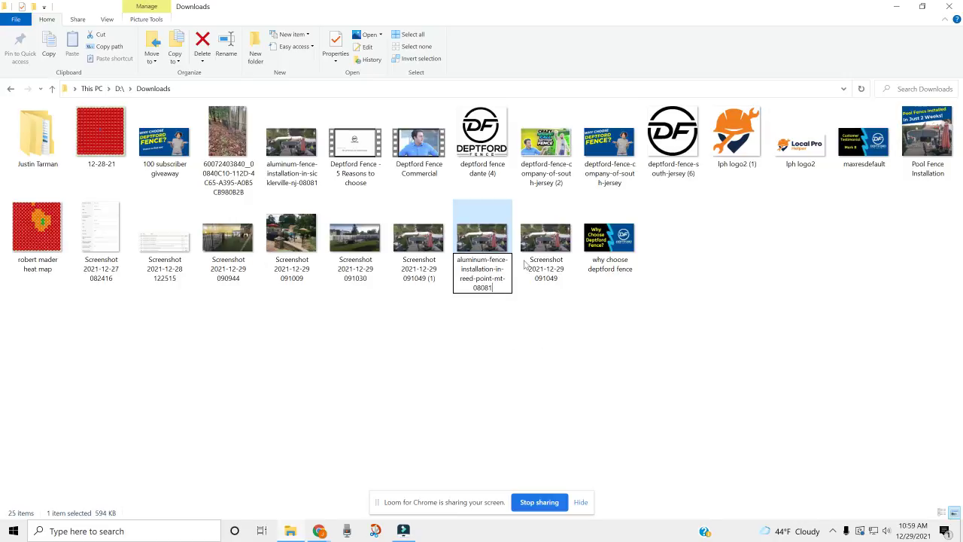
pyautogui.click(497, 323)
pyautogui.rightClick(303, 175)
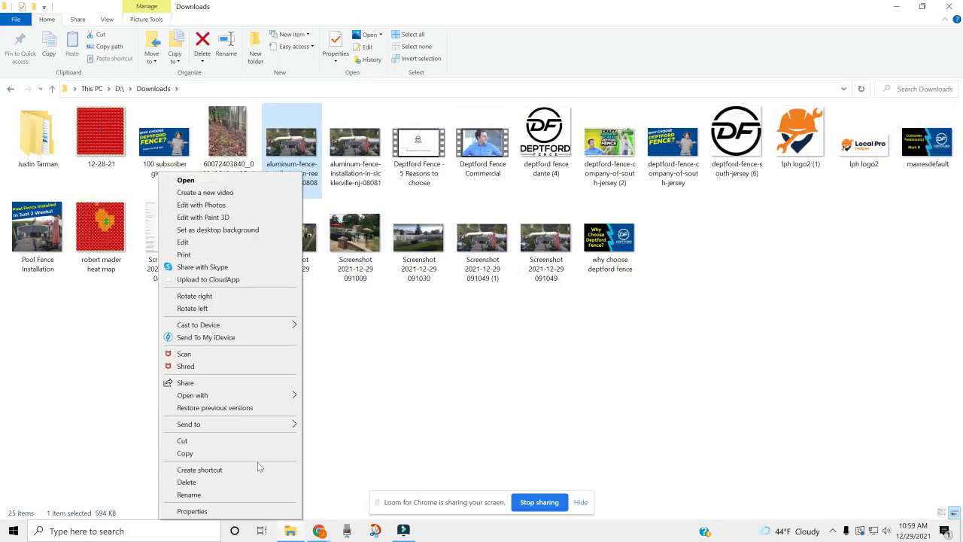
# - Copy the renamed photo's file name so it can be reused as metadata
pyautogui.click(210, 510)
pyautogui.click(379, 203)
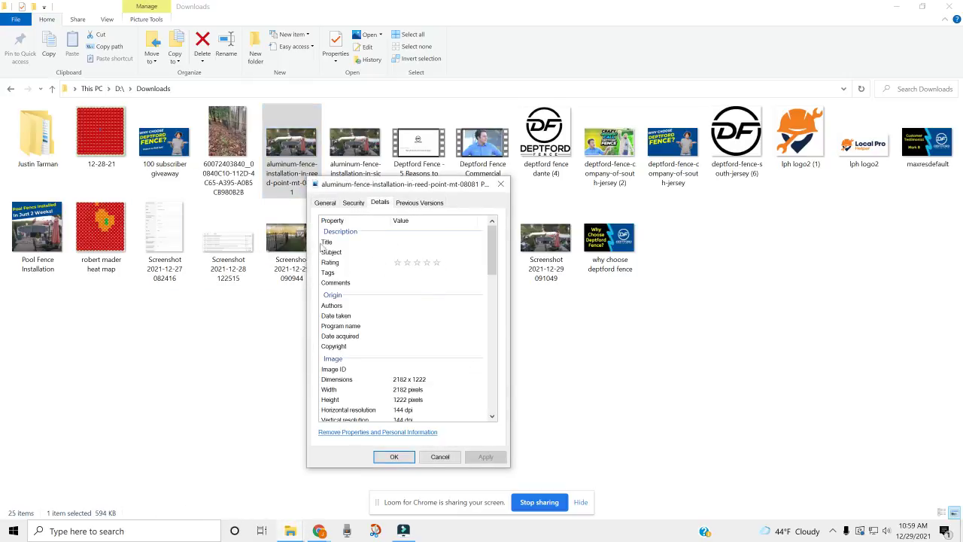
pyautogui.click(399, 243)
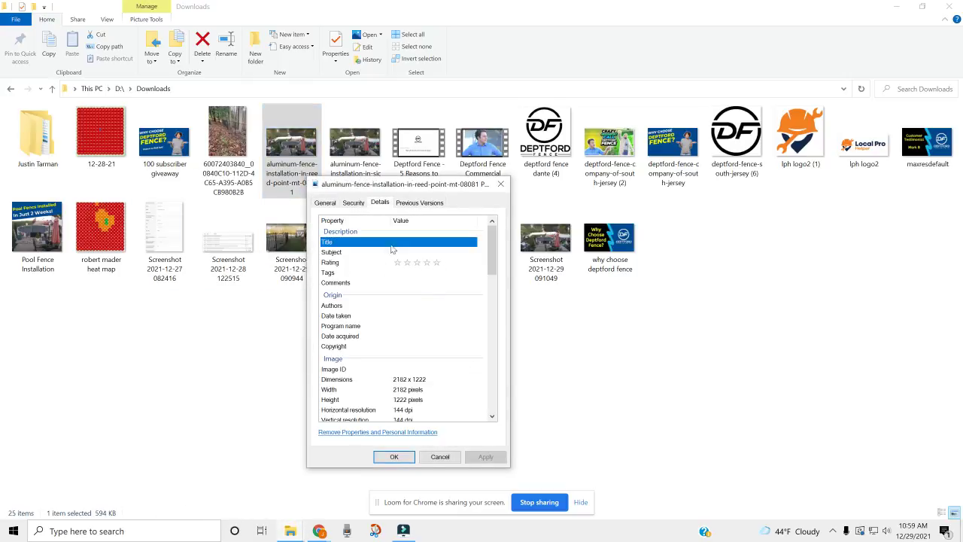
pyautogui.click(500, 183)
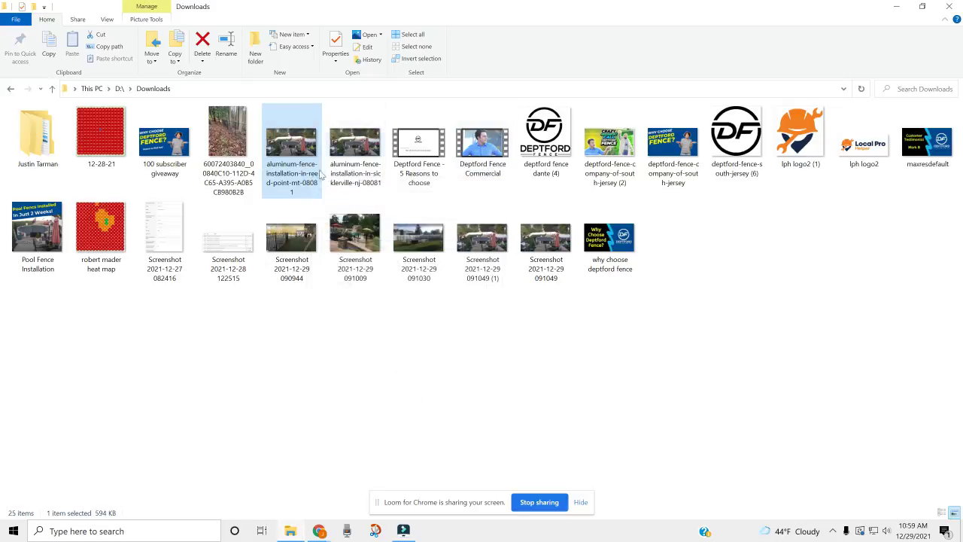
pyautogui.rightClick(285, 178)
pyautogui.click(169, 493)
pyautogui.hotkey('ctrl', 'c')
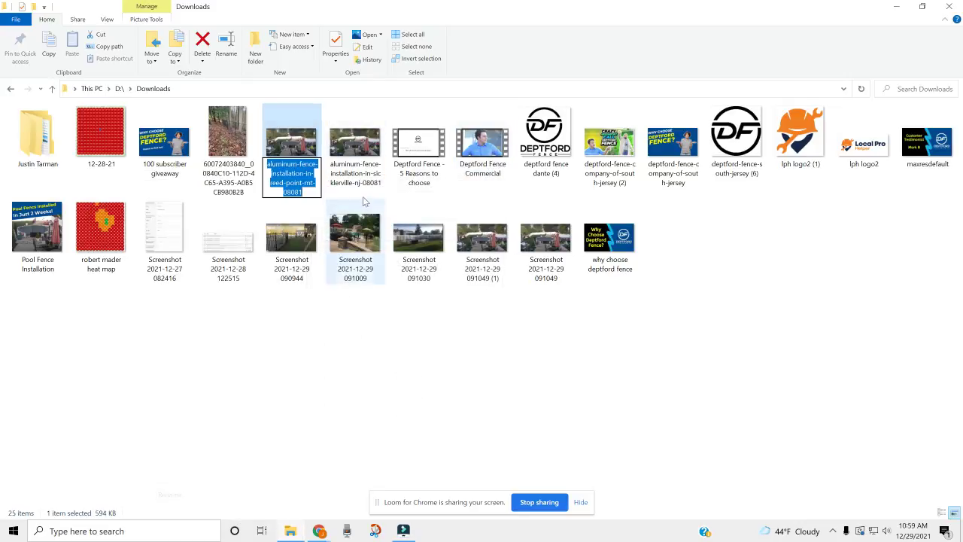
pyautogui.click(326, 370)
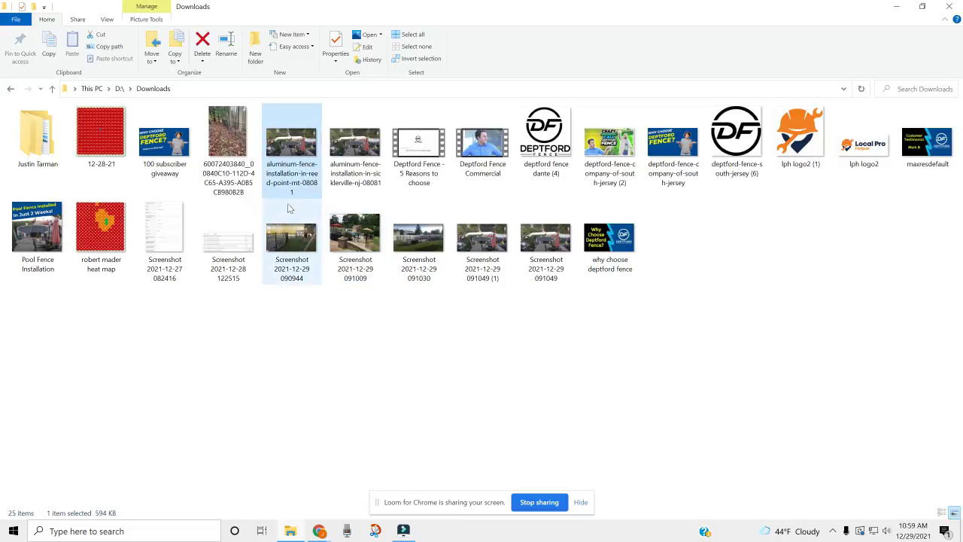
# - In the photo's Properties Details, paste the file name as both Title and Subject
pyautogui.rightClick(289, 209)
pyautogui.click(188, 501)
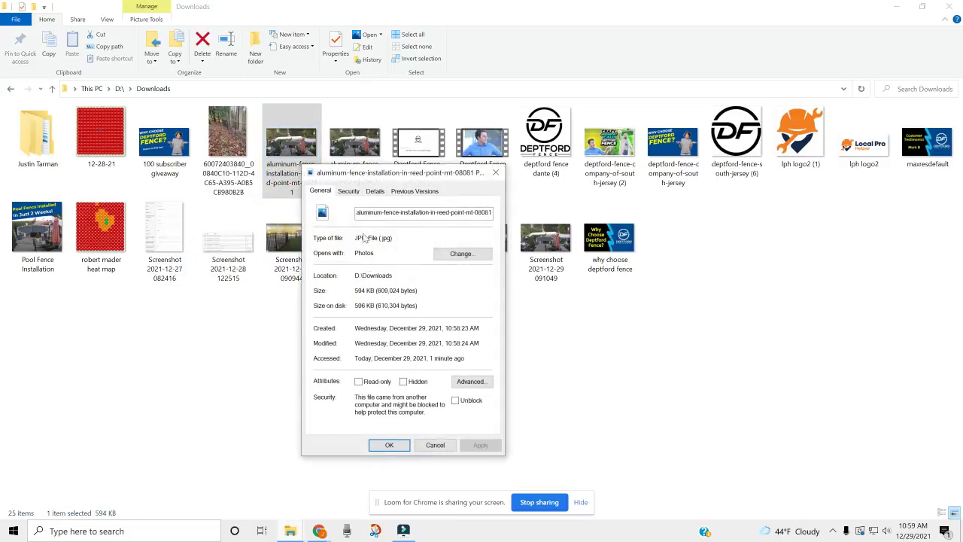
pyautogui.click(353, 191)
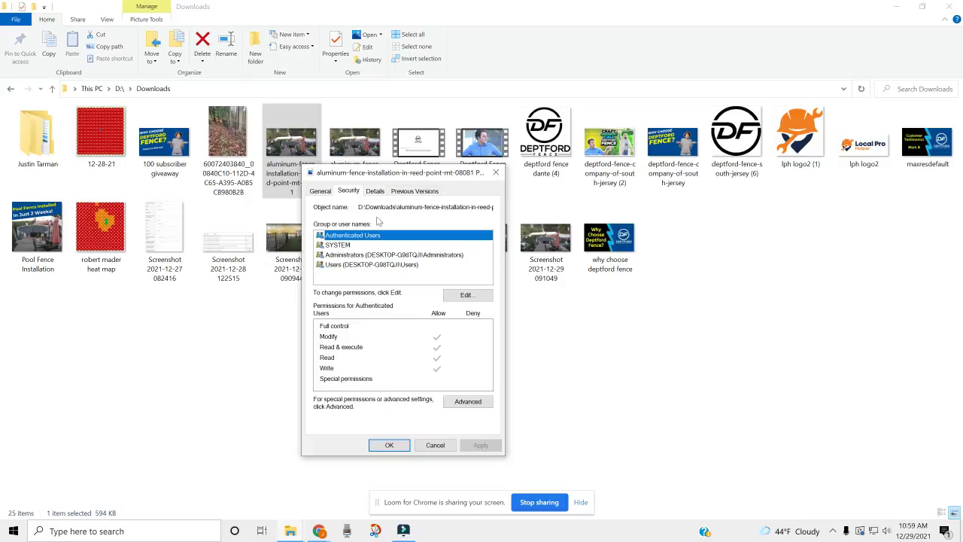
pyautogui.click(380, 193)
pyautogui.click(394, 230)
pyautogui.hotkey('ctrl', 'v')
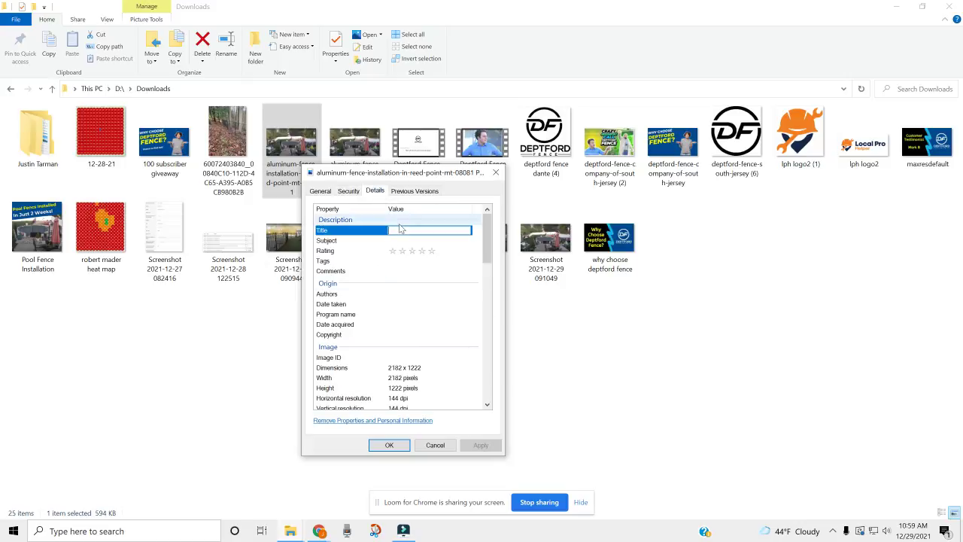
pyautogui.hotkey('ctrl', 'a')
pyautogui.hotkey('ctrl', 'c')
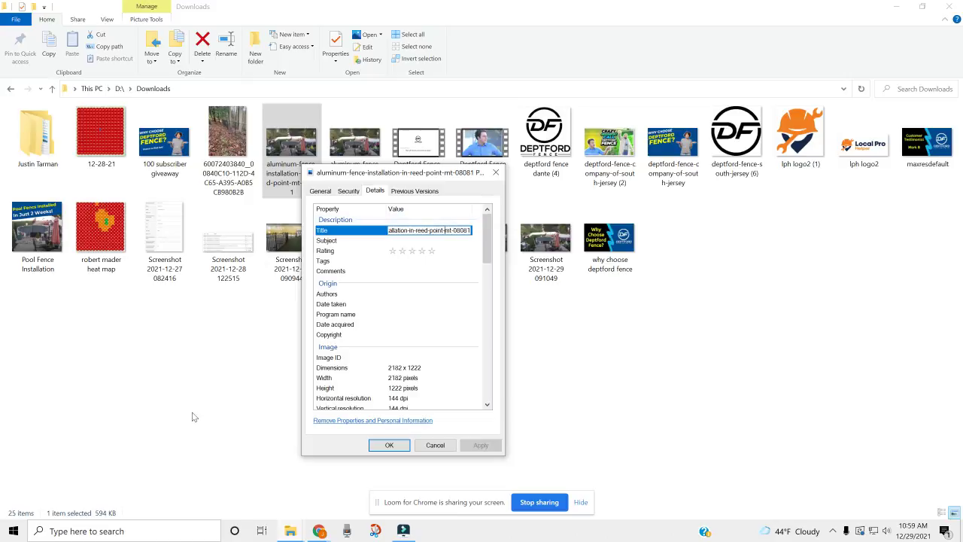
pyautogui.click(406, 240)
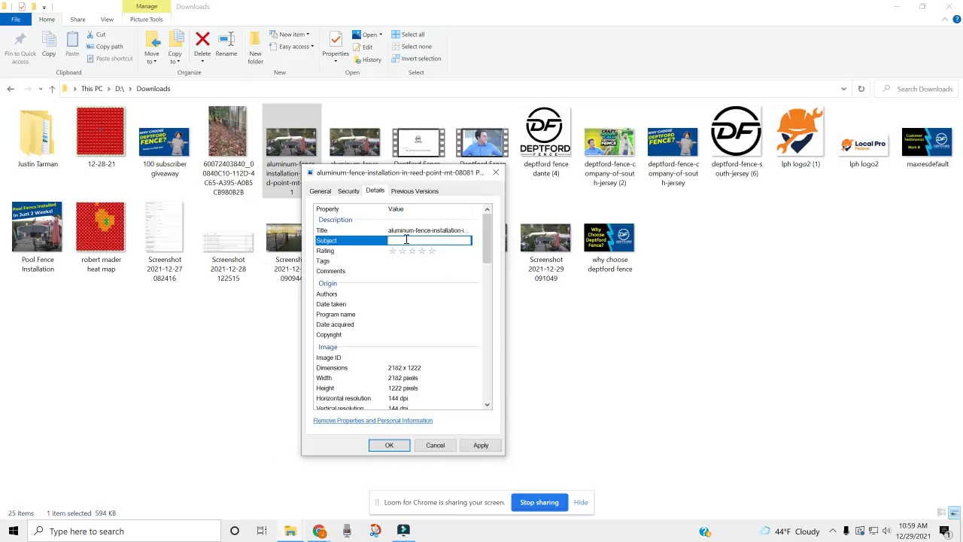
pyautogui.hotkey('ctrl', 'v')
pyautogui.click(427, 293)
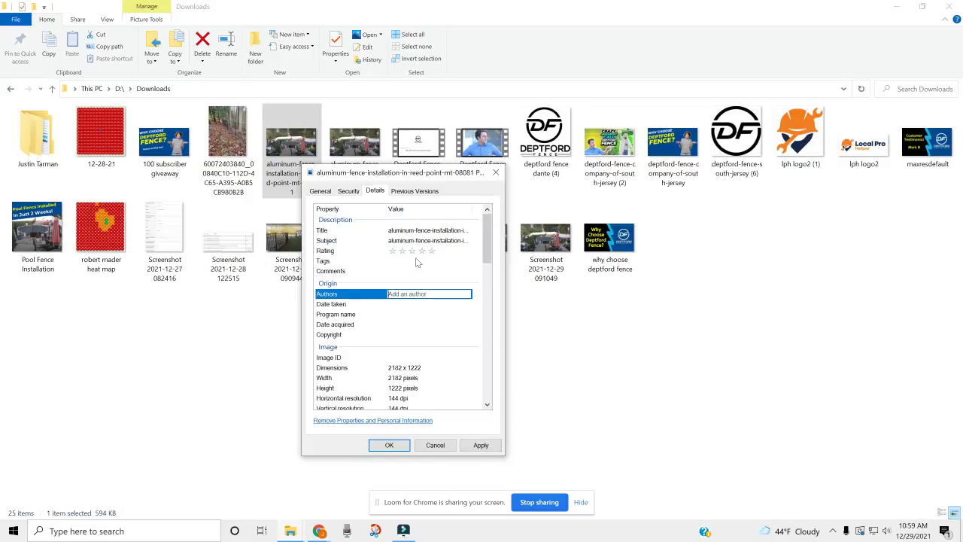
pyautogui.click(434, 253)
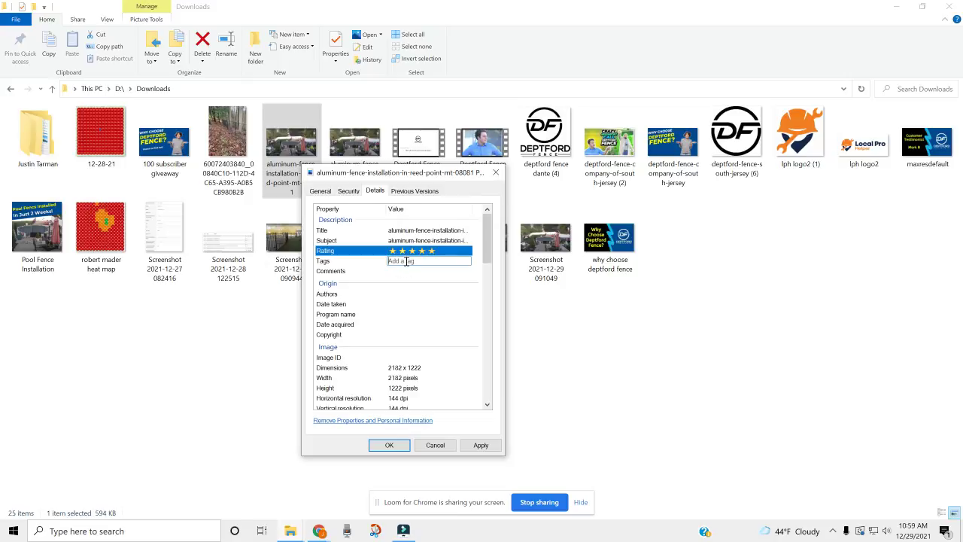
# - Add tags 'aluminum fence installation' and 'fence company near me', then save the properties
pyautogui.write('fence')
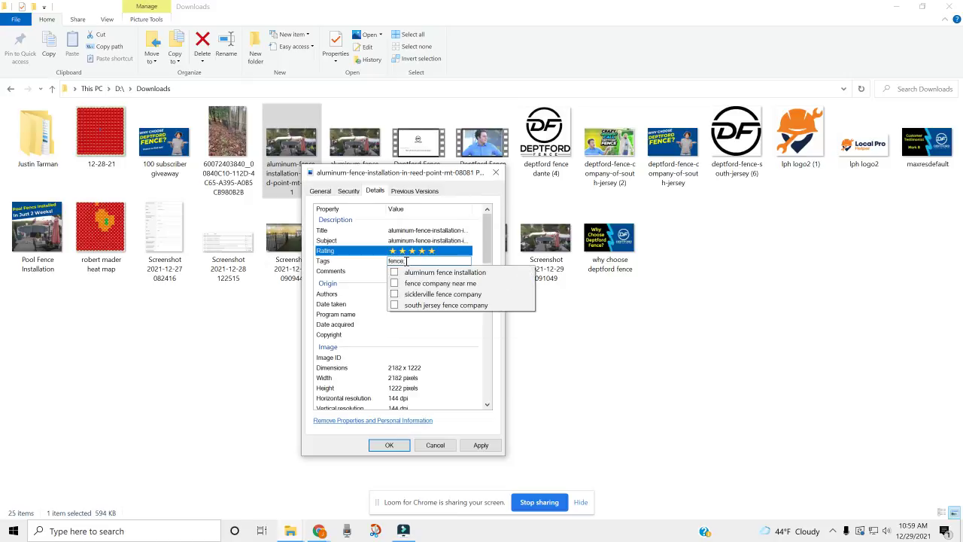
pyautogui.click(394, 272)
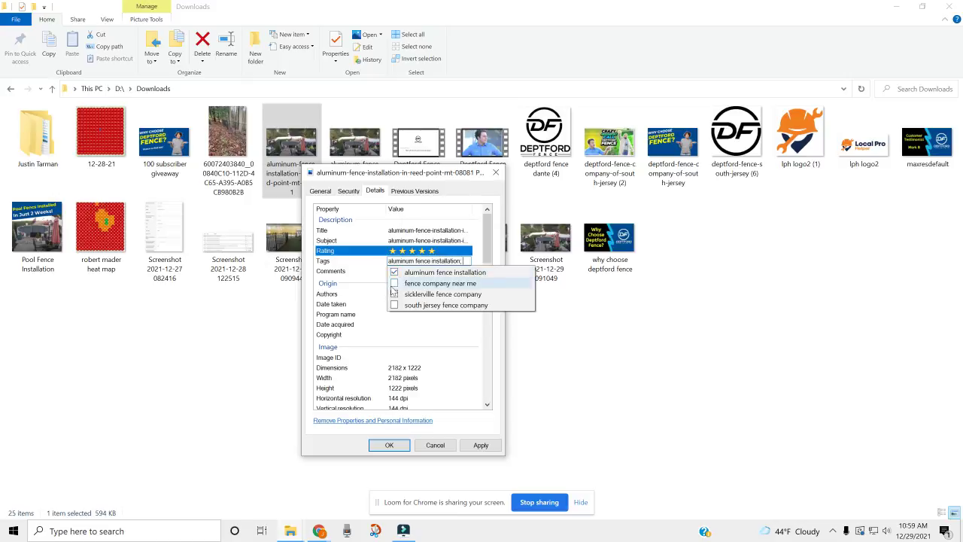
pyautogui.click(394, 284)
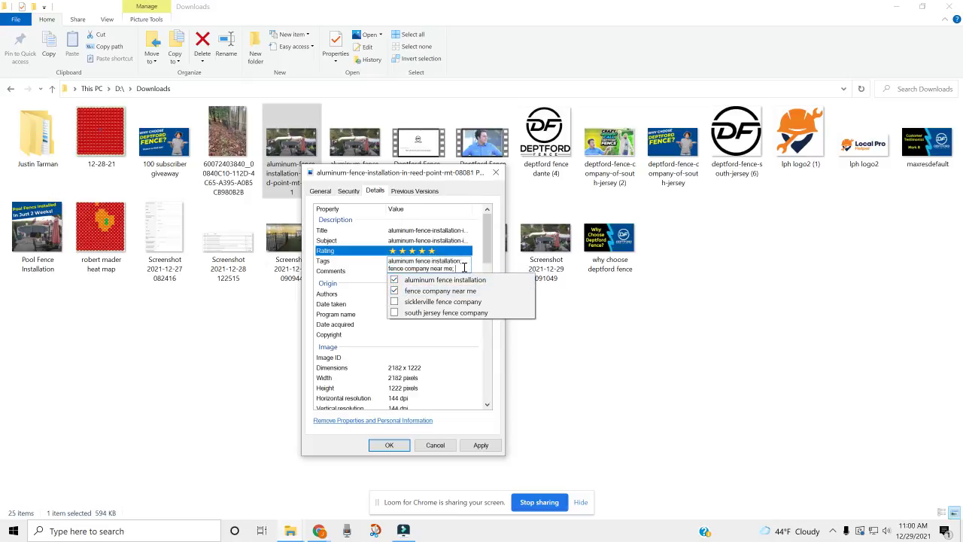
pyautogui.click(374, 272)
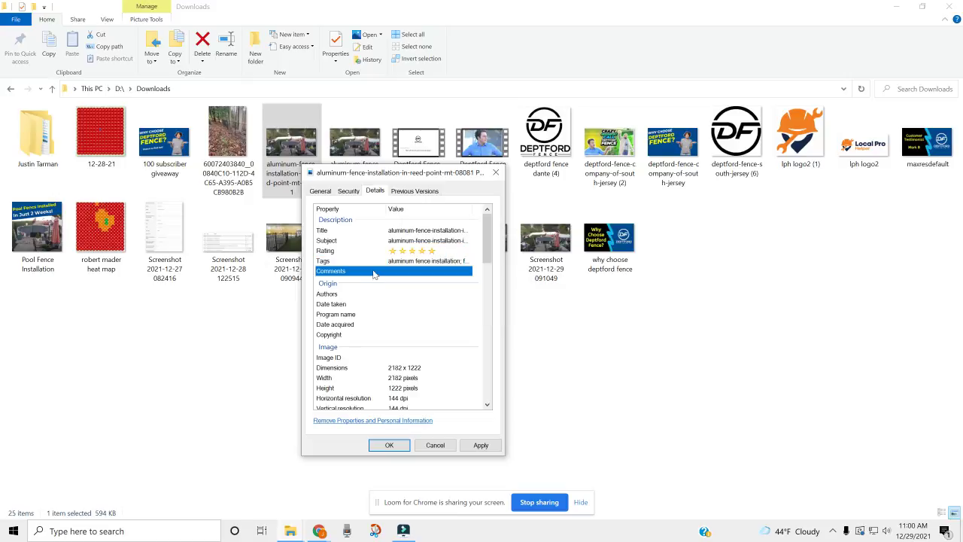
pyautogui.click(390, 446)
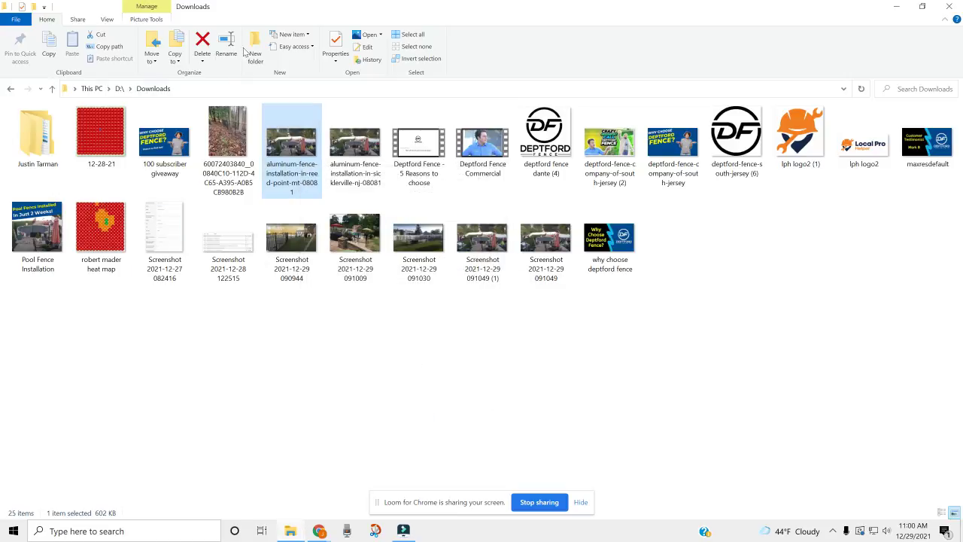
# - Return to the J&J Fence Pros LLC home dashboard in Chrome and scroll to Manage photos
pyautogui.click(319, 531)
pyautogui.click(278, 490)
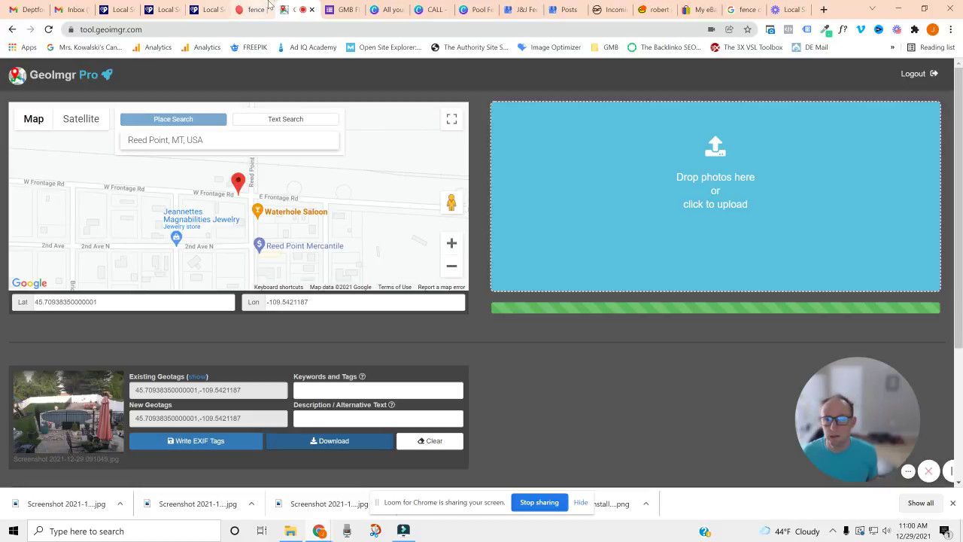
pyautogui.click(568, 9)
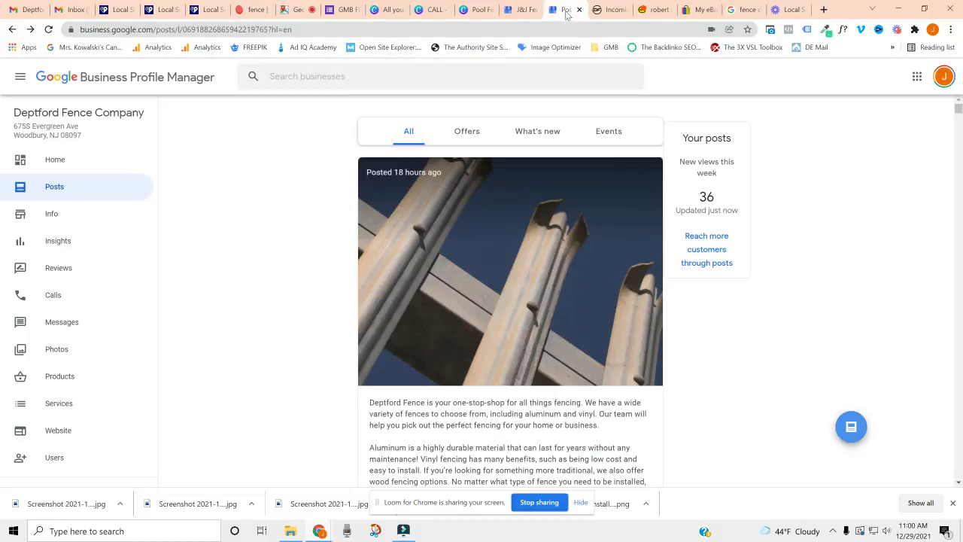
pyautogui.click(522, 10)
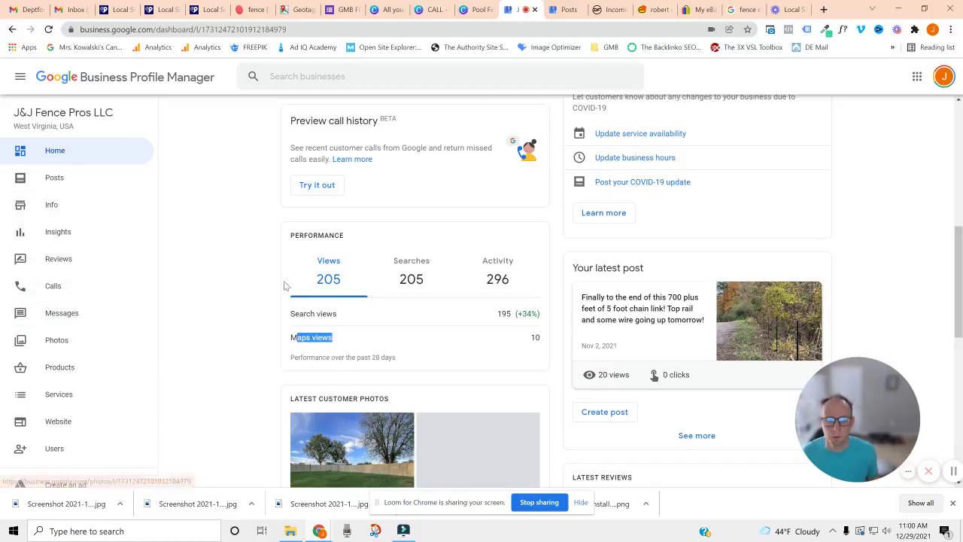
pyautogui.scroll(-3, 75, 259)
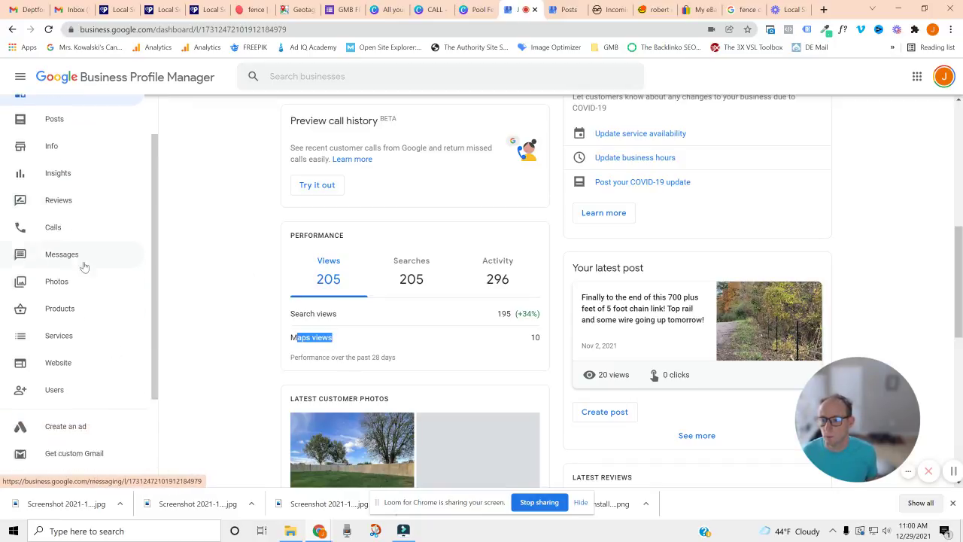
pyautogui.scroll(3, 86, 279)
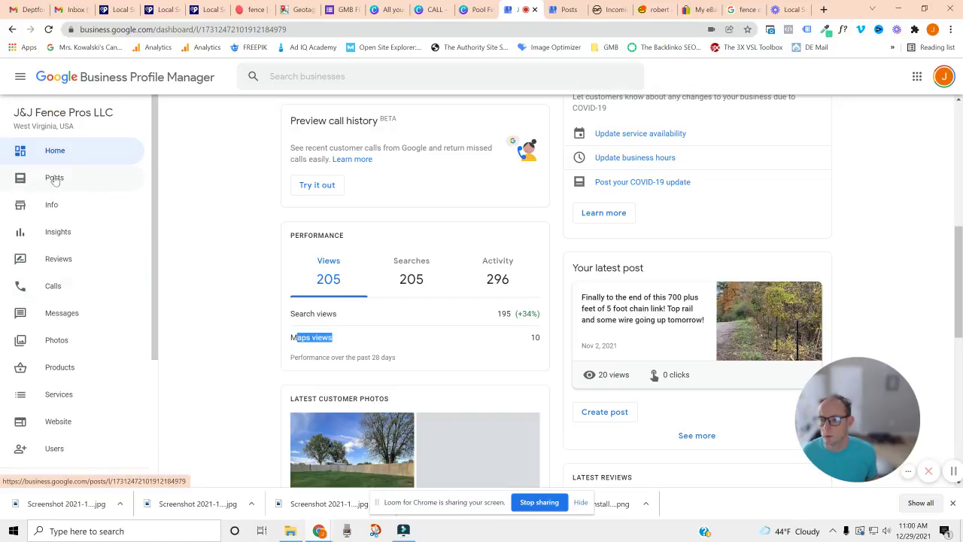
pyautogui.click(77, 158)
pyautogui.scroll(-7, 428, 351)
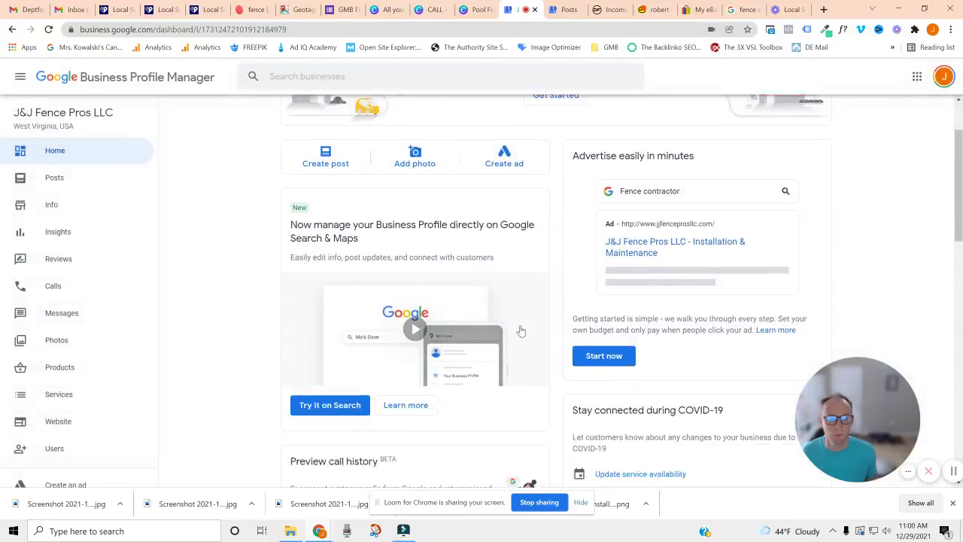
pyautogui.scroll(-5, 384, 280)
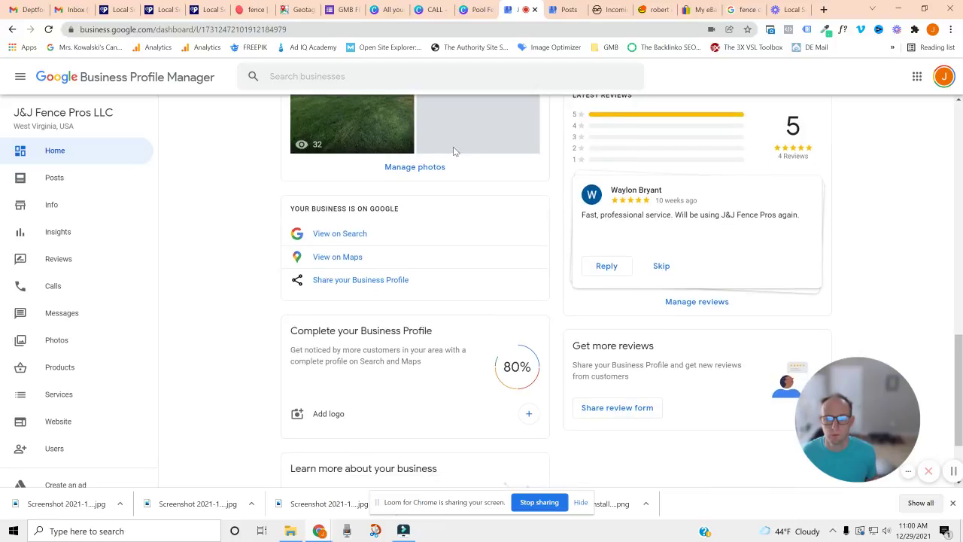
# - Open the J&J Fence Pros photos page, cancel the upload, and return to BrightLocal's grid
pyautogui.click(439, 167)
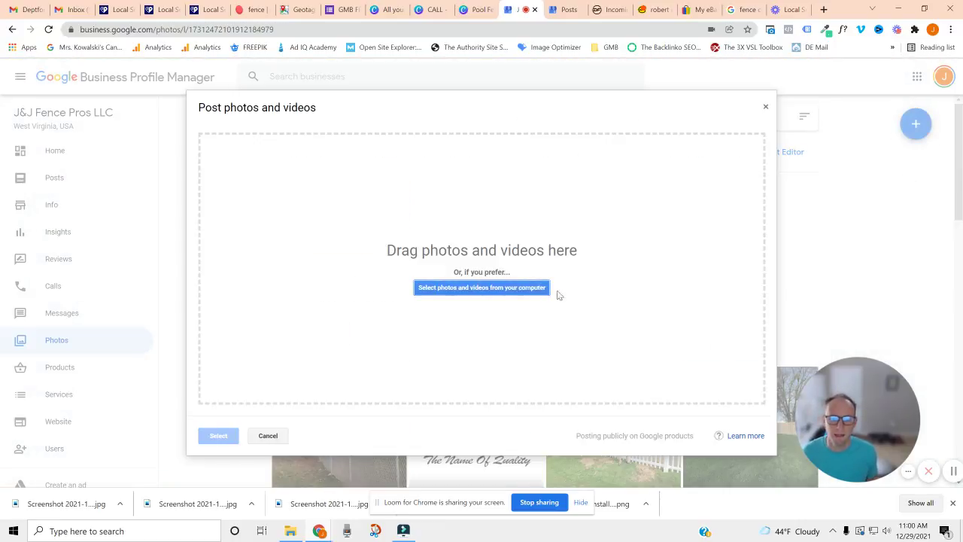
pyautogui.click(506, 290)
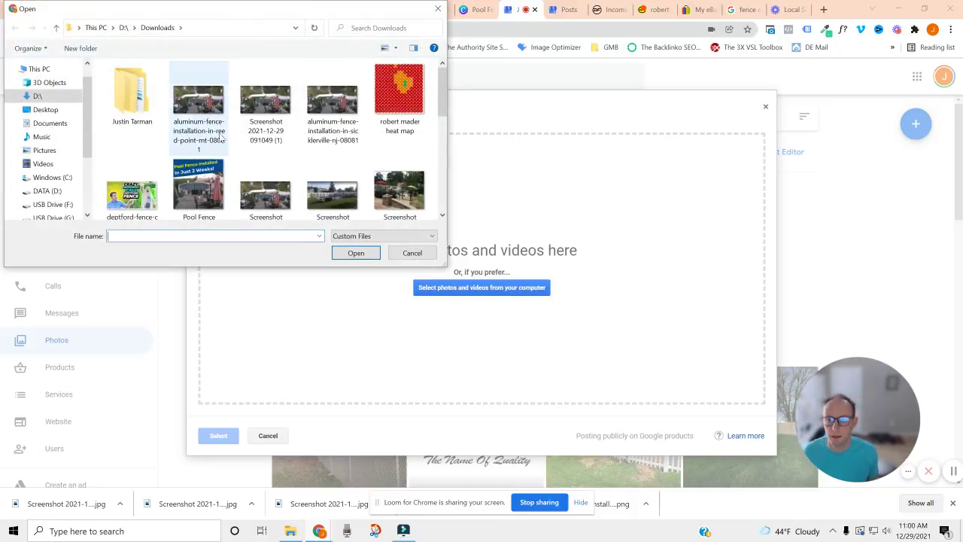
pyautogui.click(412, 253)
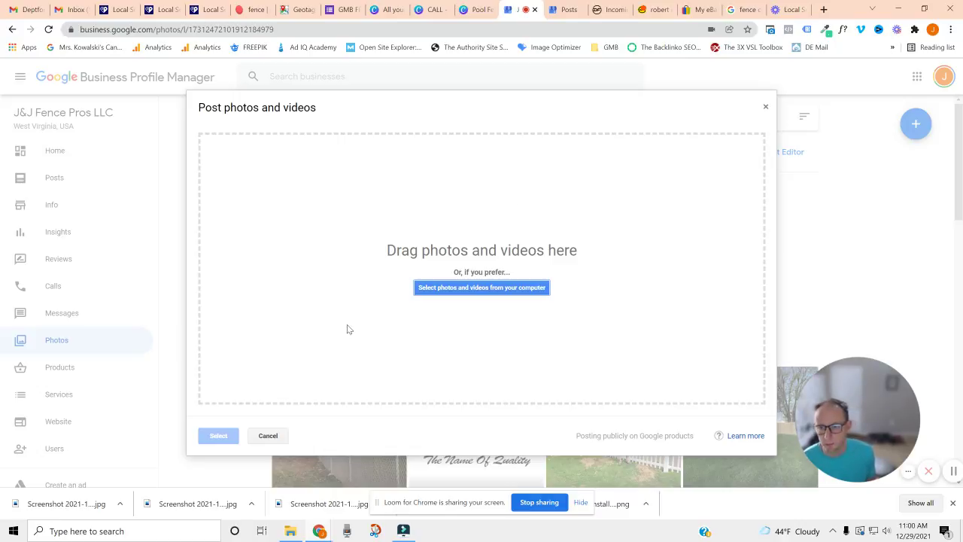
pyautogui.click(764, 107)
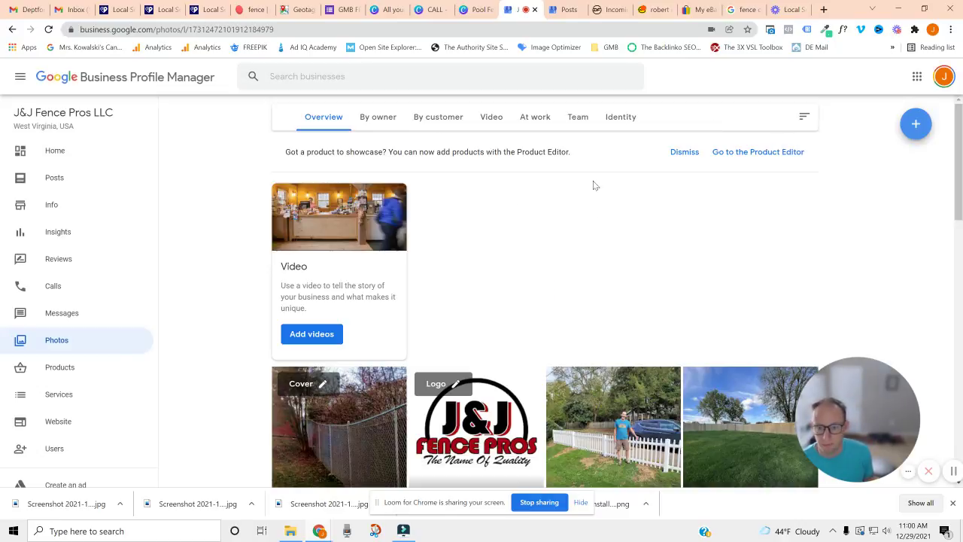
pyautogui.click(162, 9)
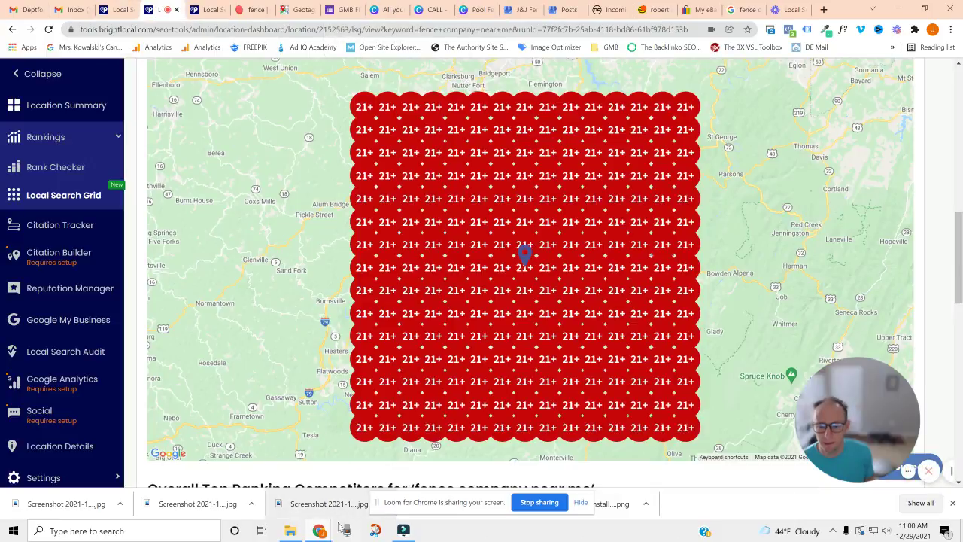
# - Select the three Screenshot 2021-12-29 photos and rename them together to fence-installation-blah-bhlah
pyautogui.click(290, 531)
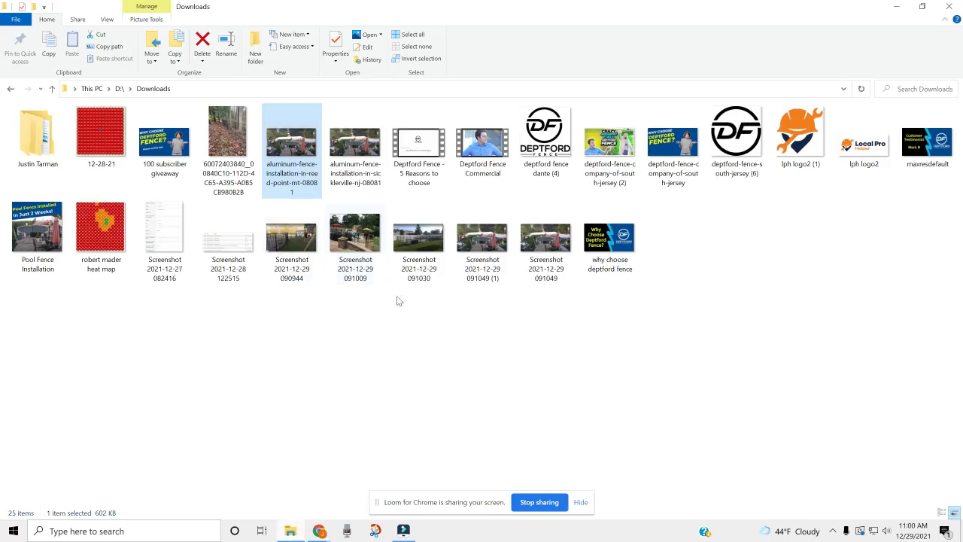
pyautogui.moveTo(565, 299); pyautogui.dragTo(397, 200)
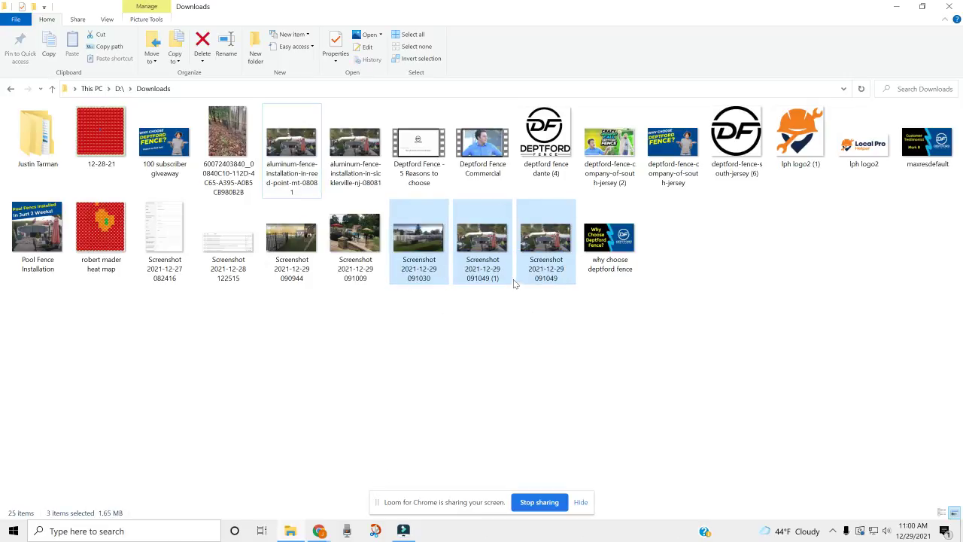
pyautogui.rightClick(412, 277)
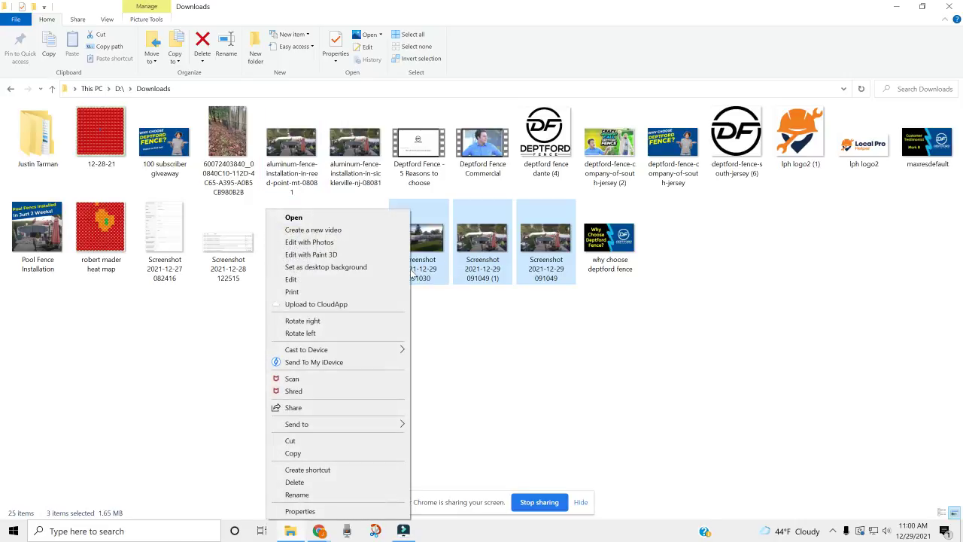
pyautogui.click(312, 494)
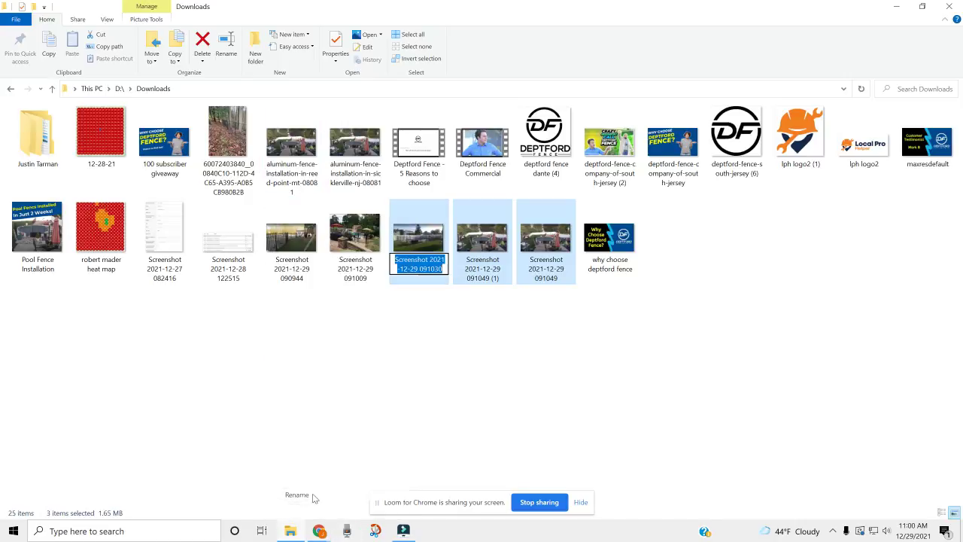
pyautogui.write('fence')
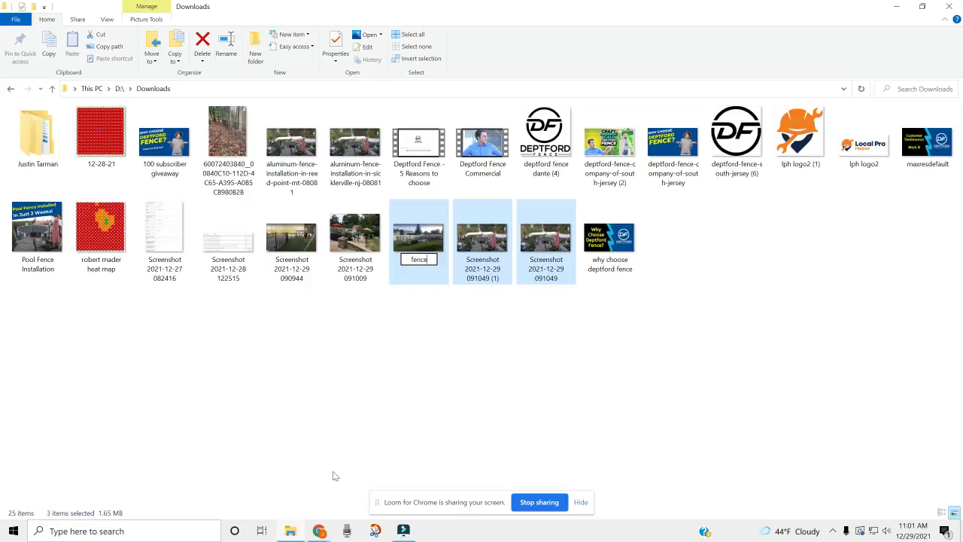
pyautogui.write('-installat')
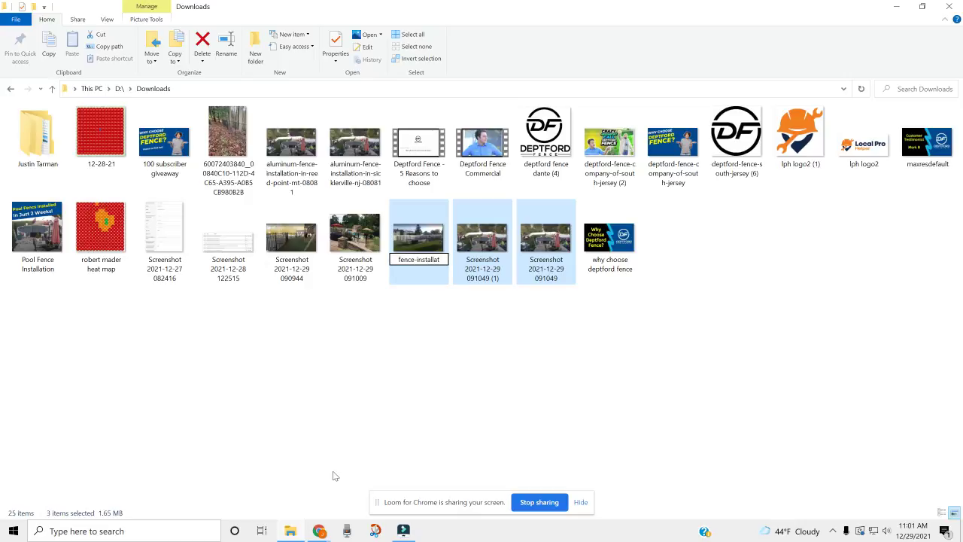
pyautogui.write('ion-blah-bha')
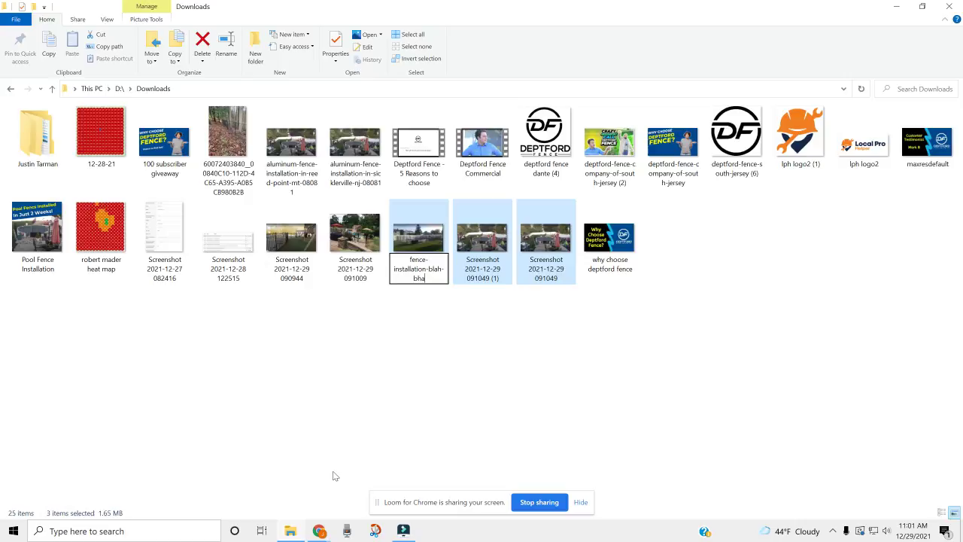
pyautogui.press('BackSpace')
pyautogui.press('Return')
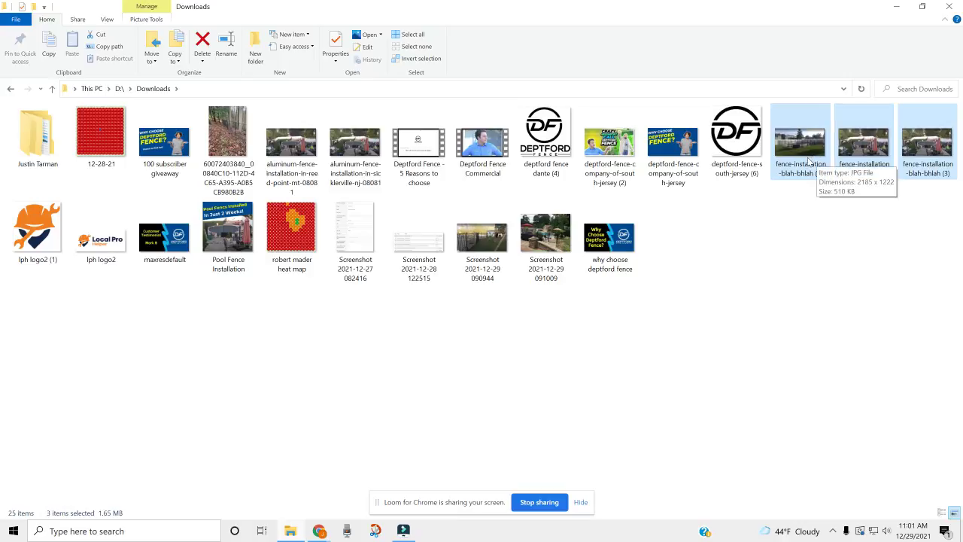
pyautogui.moveTo(808, 160); pyautogui.dragTo(796, 156)
pyautogui.click(795, 266)
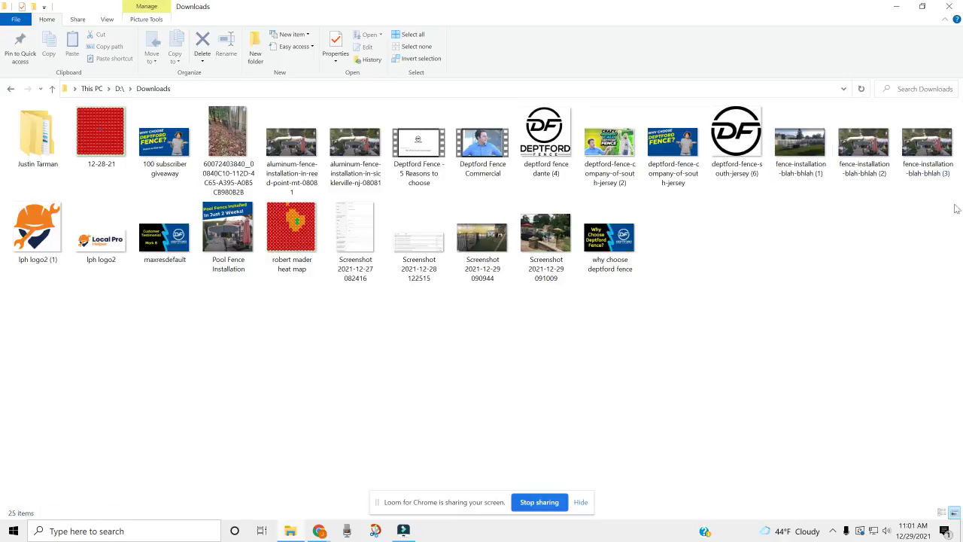
pyautogui.moveTo(949, 199); pyautogui.dragTo(803, 158)
pyautogui.rightClick(803, 159)
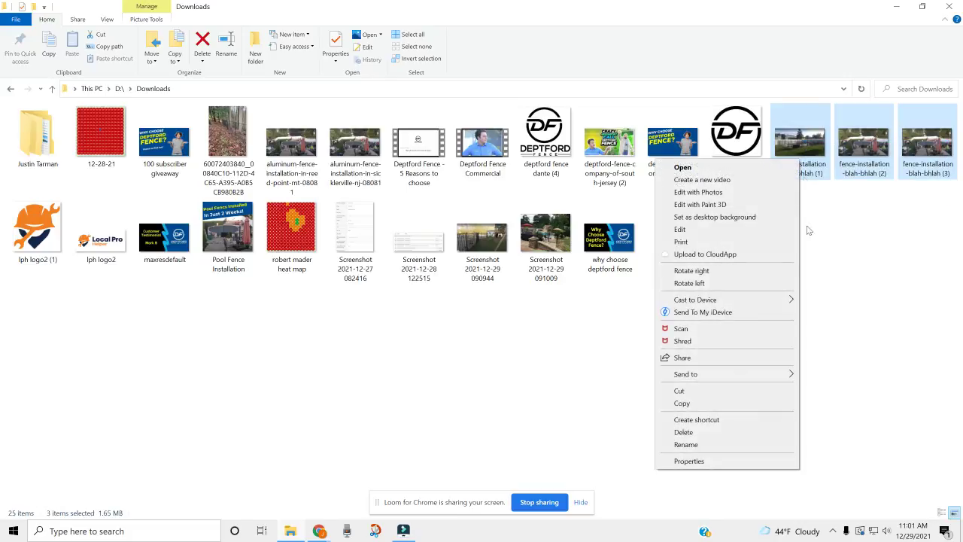
pyautogui.click(698, 461)
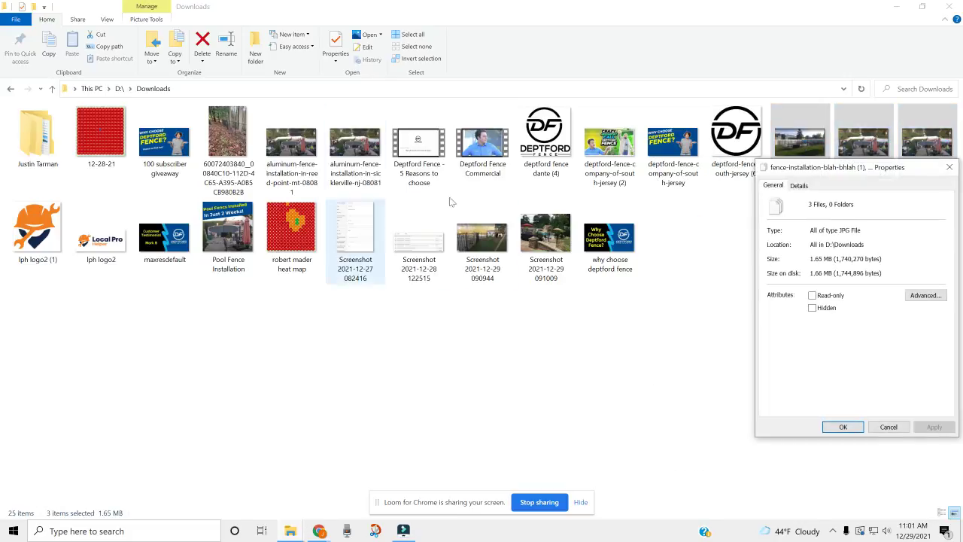
pyautogui.click(799, 186)
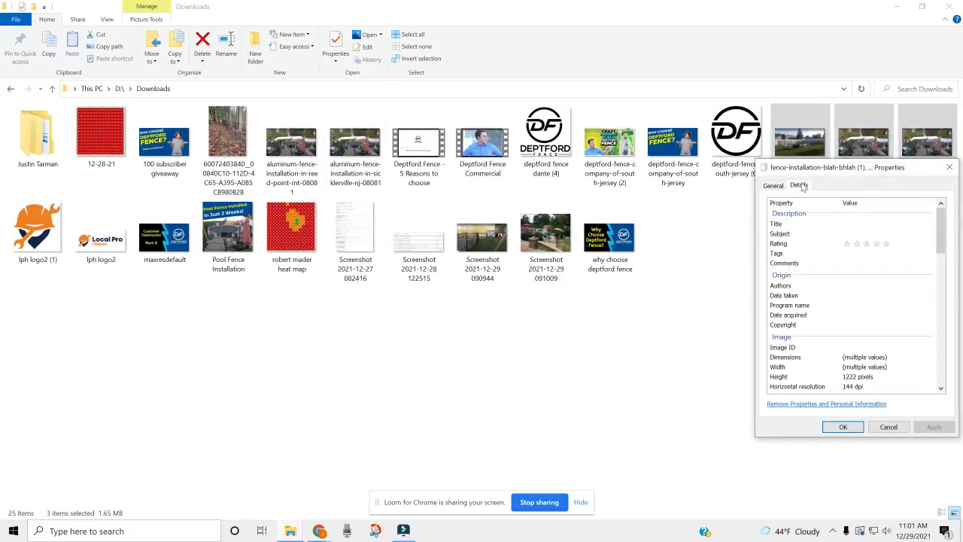
pyautogui.click(888, 245)
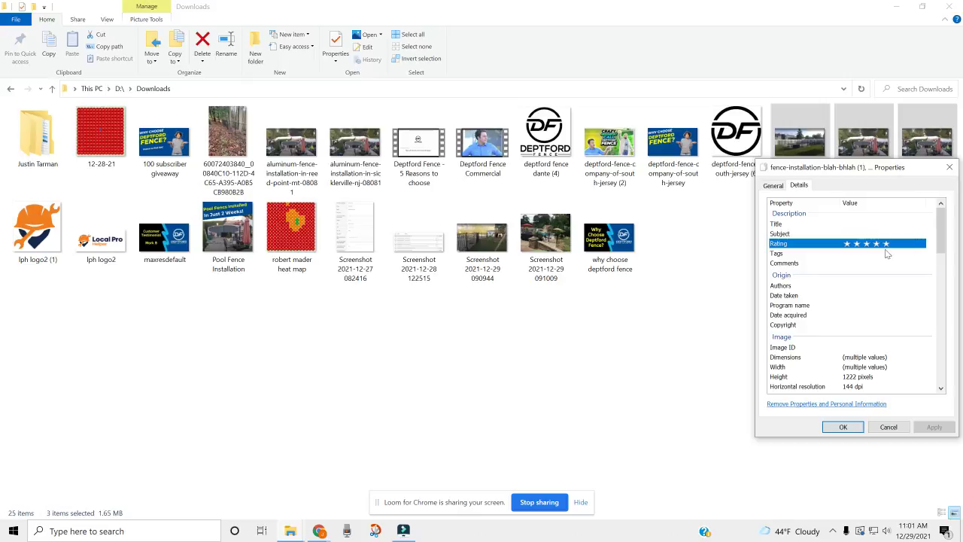
pyautogui.click(857, 224)
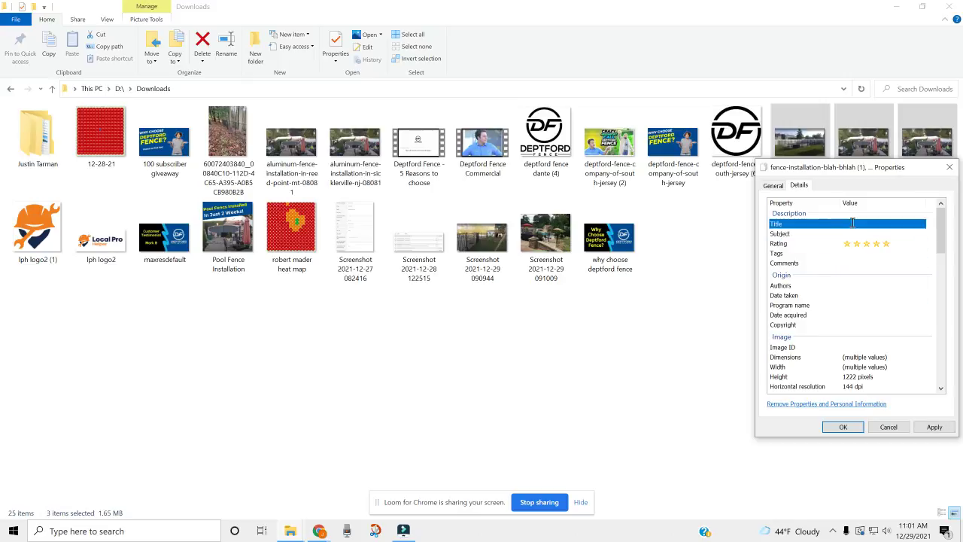
pyautogui.click(886, 426)
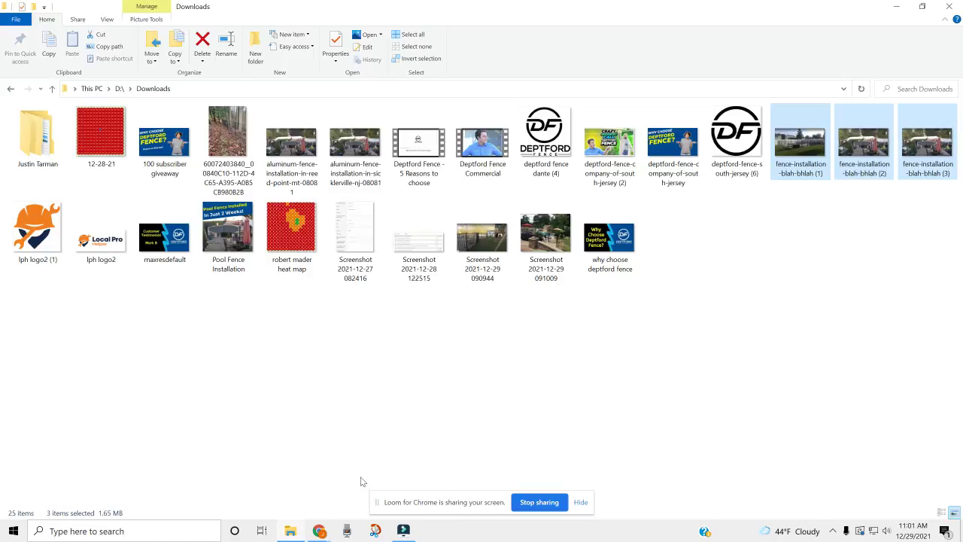
# - Go back to the all-red 'fence company near me' Local Search Grid in Chrome
pyautogui.click(319, 530)
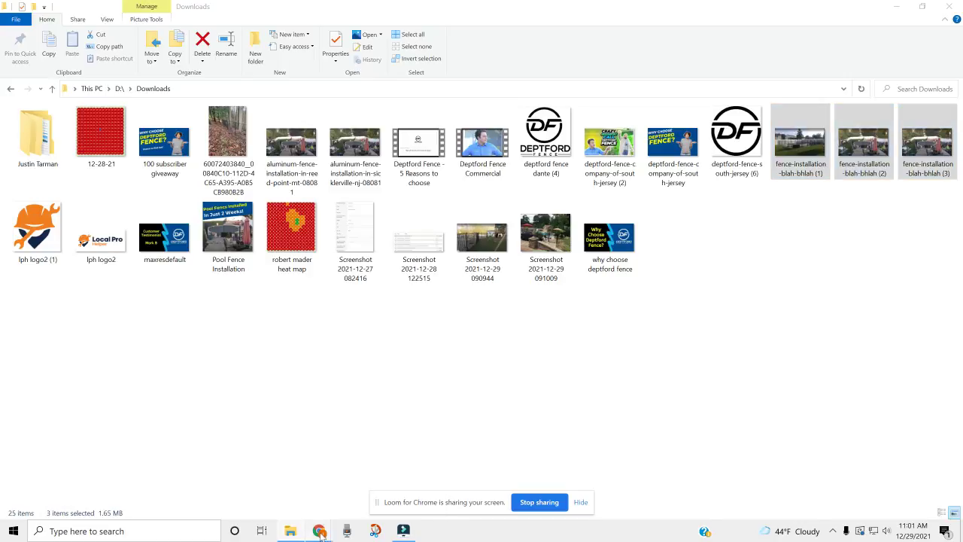
pyautogui.click(296, 489)
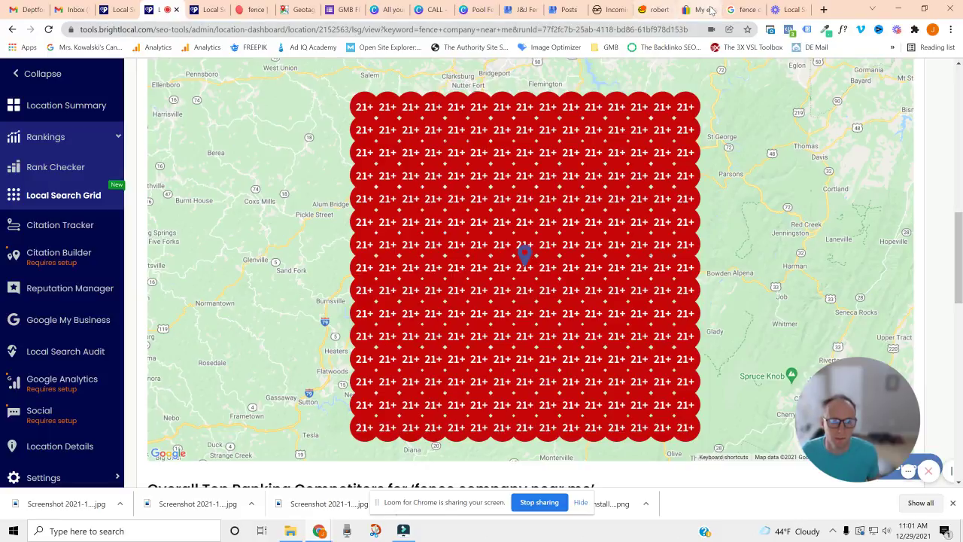
pyautogui.click(701, 9)
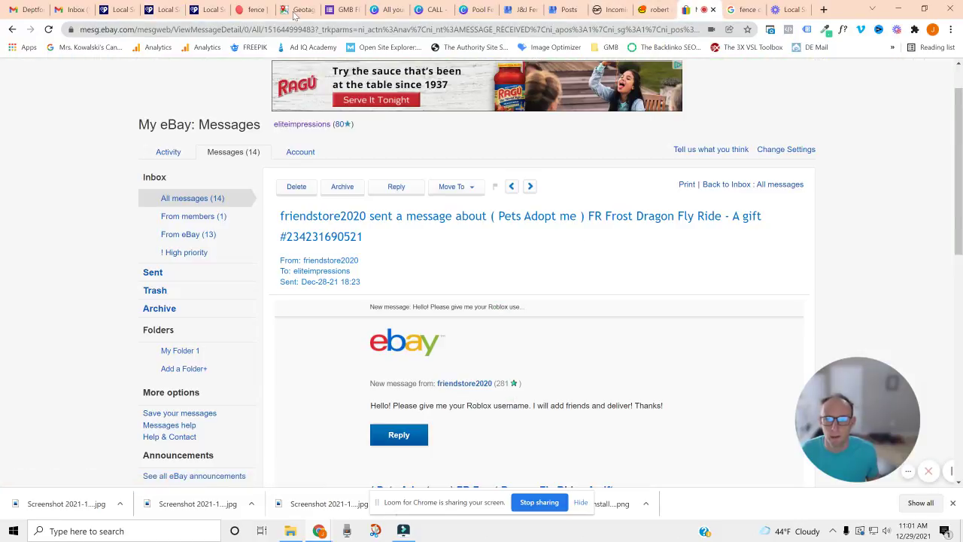
pyautogui.click(219, 10)
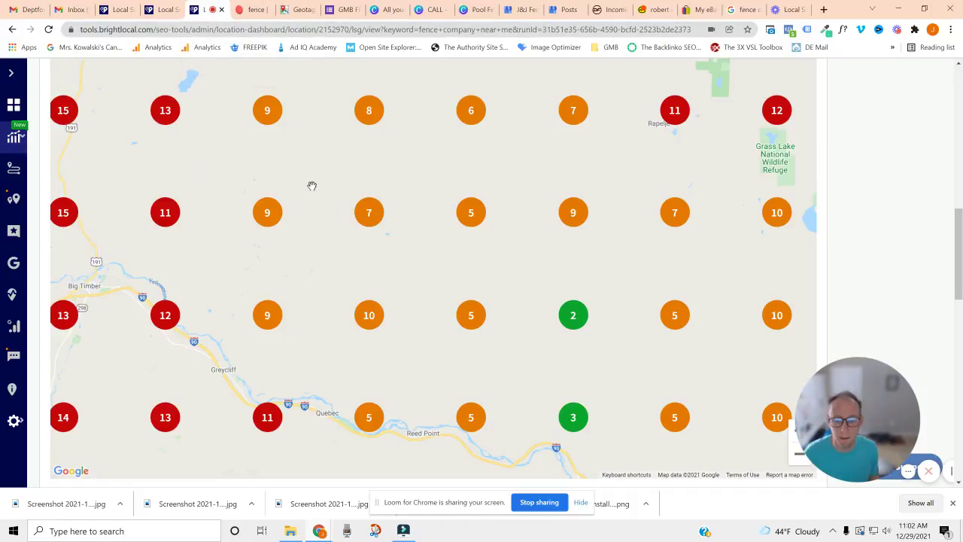
pyautogui.click(167, 11)
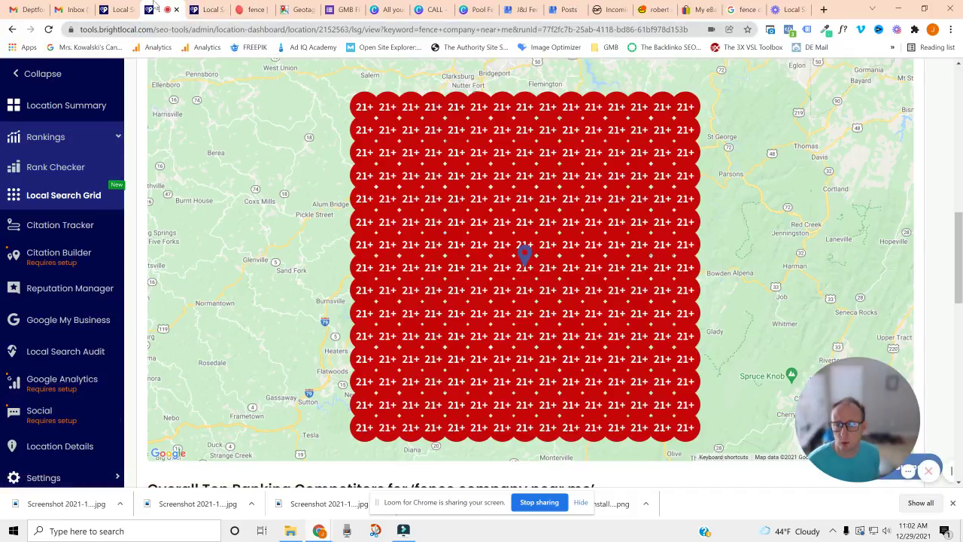
# - Check the grid markers and open a point's competitor results to reach Dan Neel Fence Company
pyautogui.moveTo(497, 274)
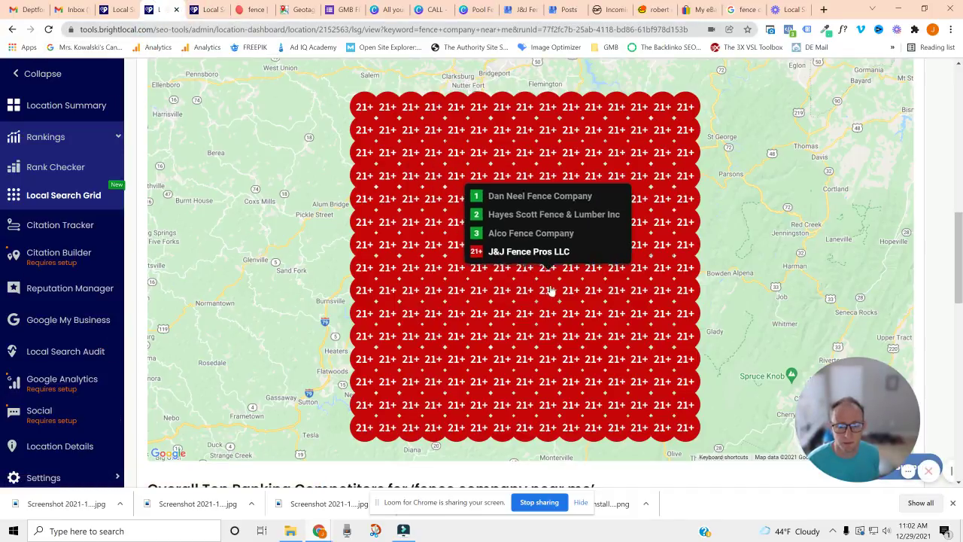
pyautogui.moveTo(554, 278)
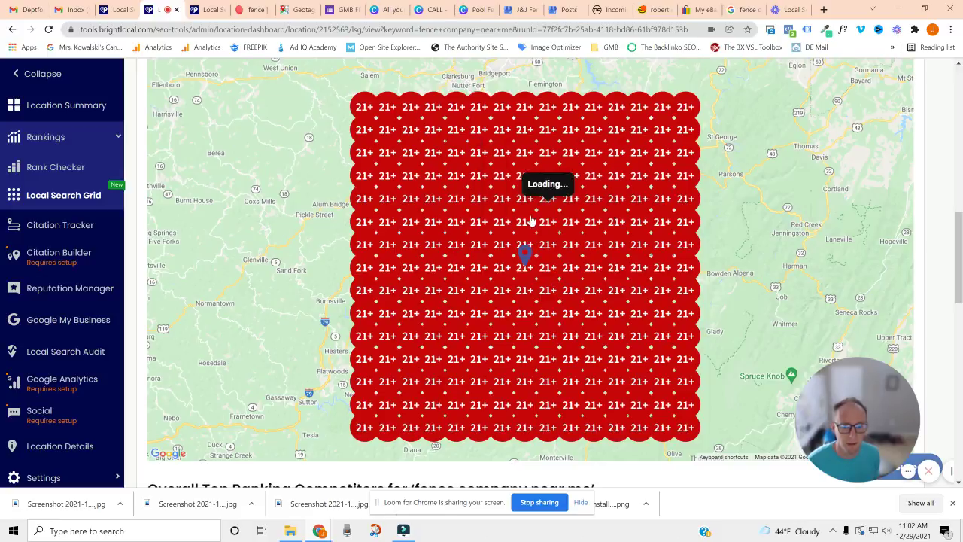
pyautogui.moveTo(522, 205)
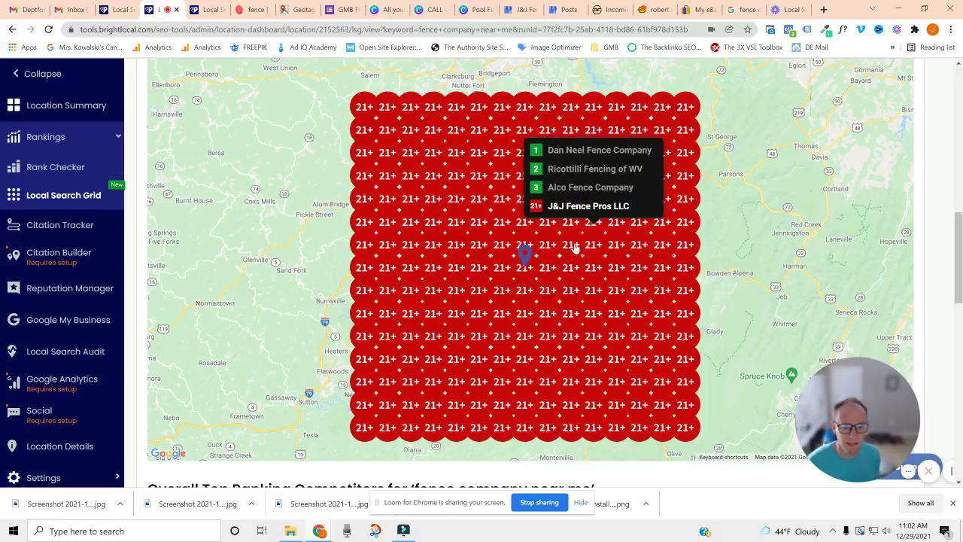
pyautogui.moveTo(555, 301)
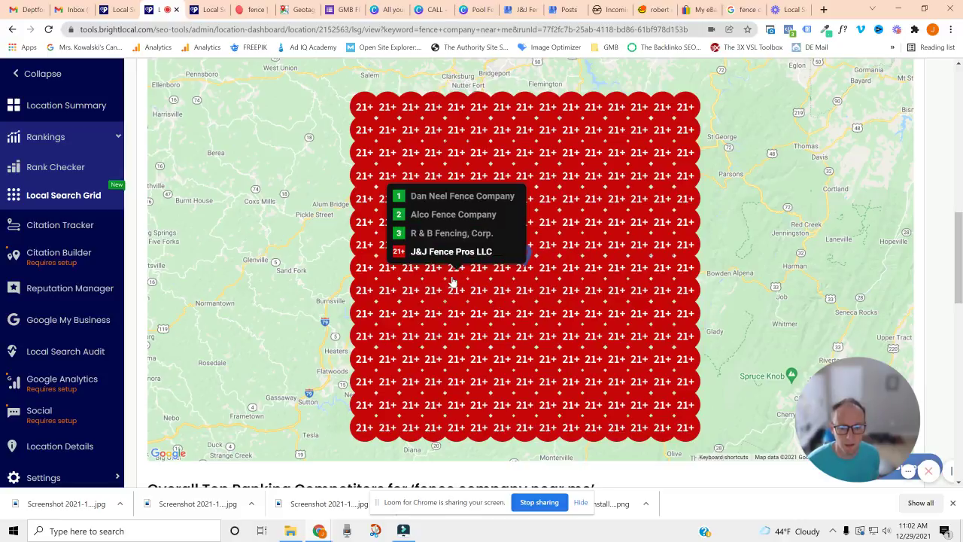
pyautogui.click(453, 255)
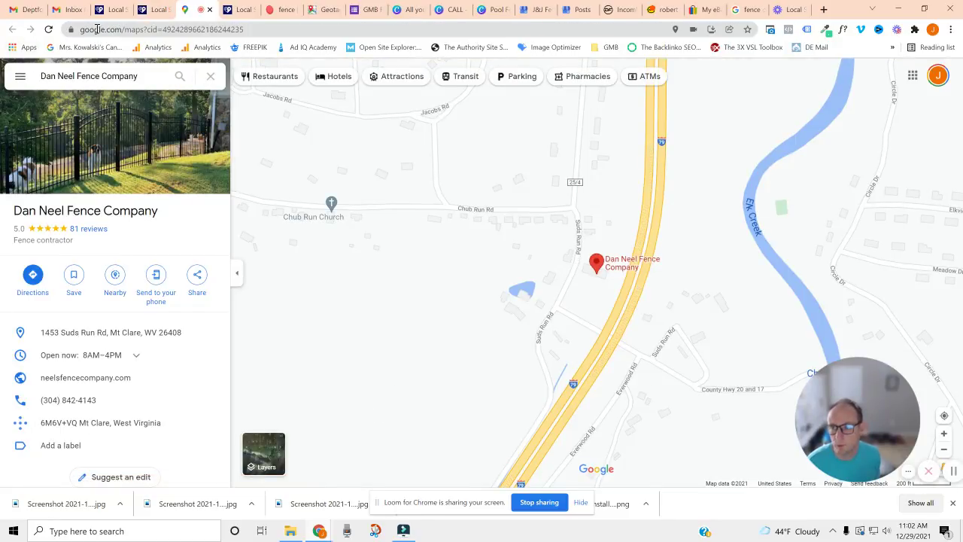
pyautogui.click(152, 9)
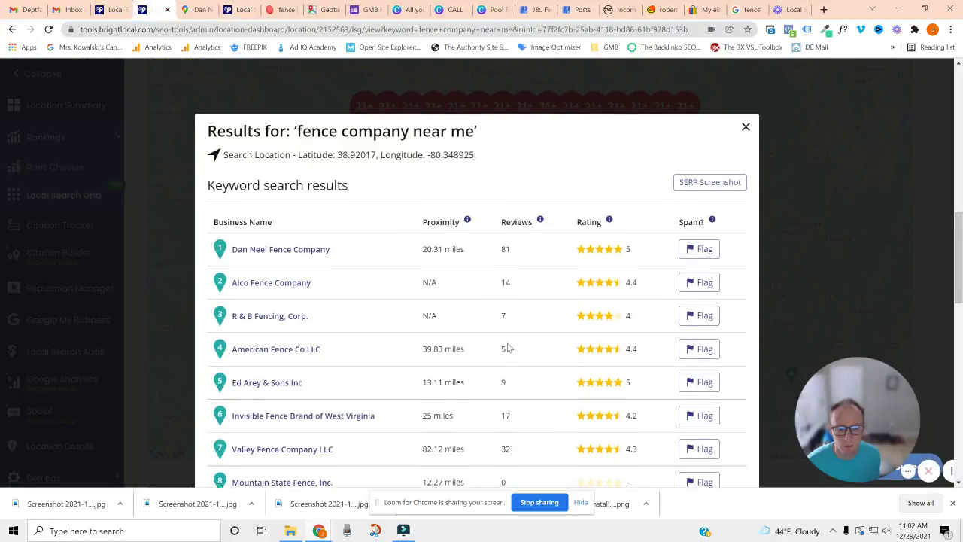
pyautogui.scroll(-3, 529, 391)
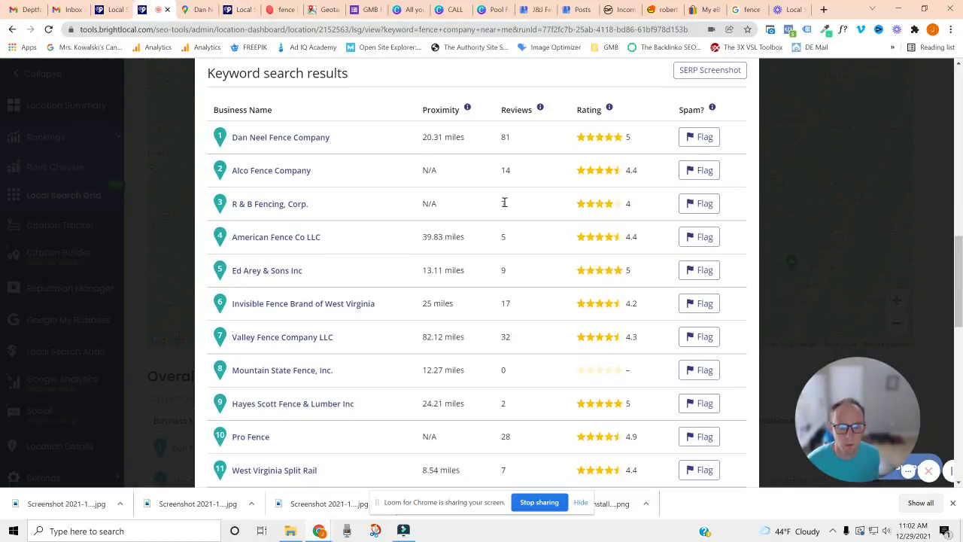
pyautogui.scroll(-5, 485, 354)
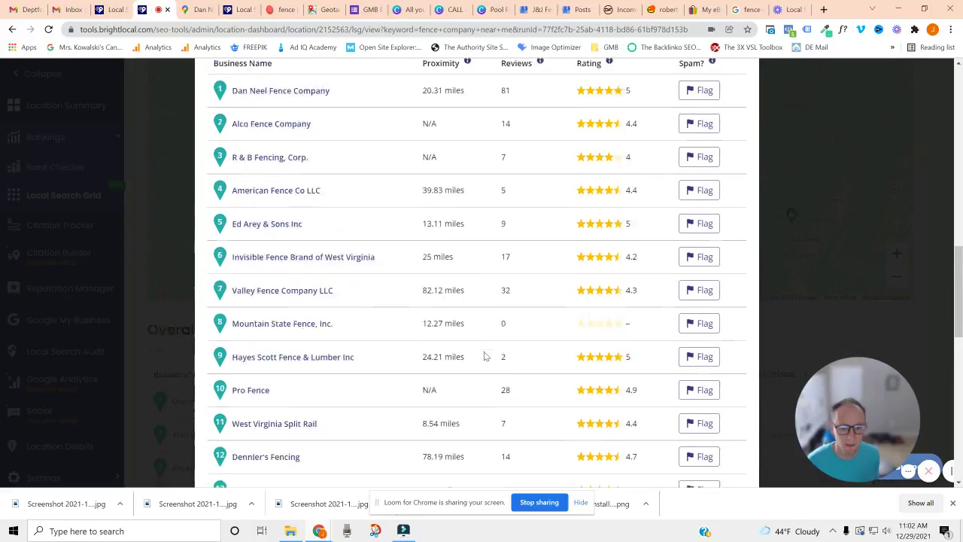
pyautogui.scroll(10, 554, 316)
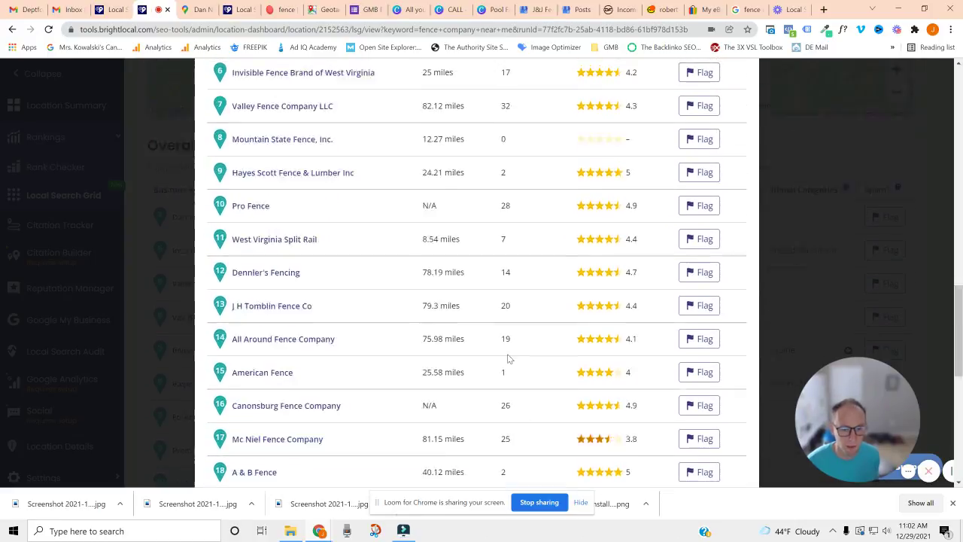
pyautogui.scroll(-3, 610, 330)
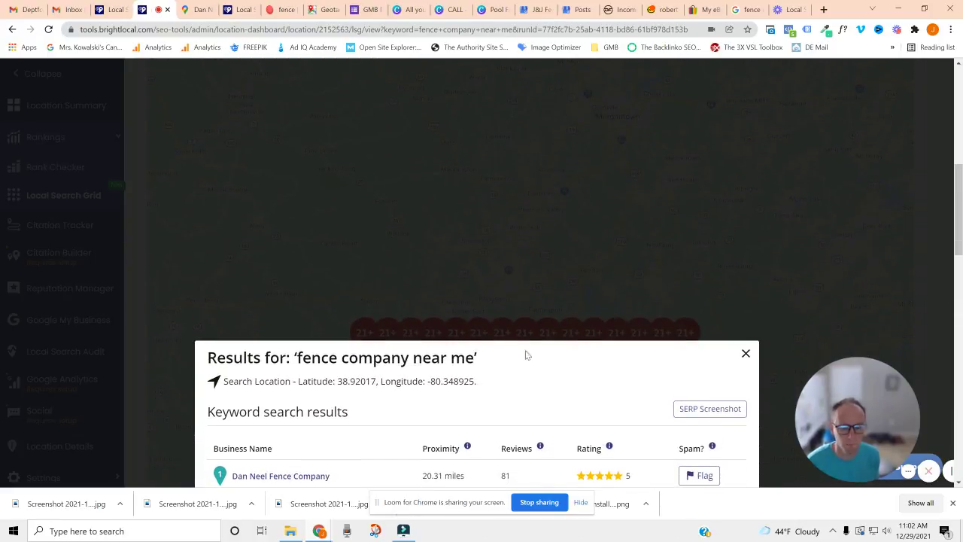
pyautogui.scroll(-2, 540, 385)
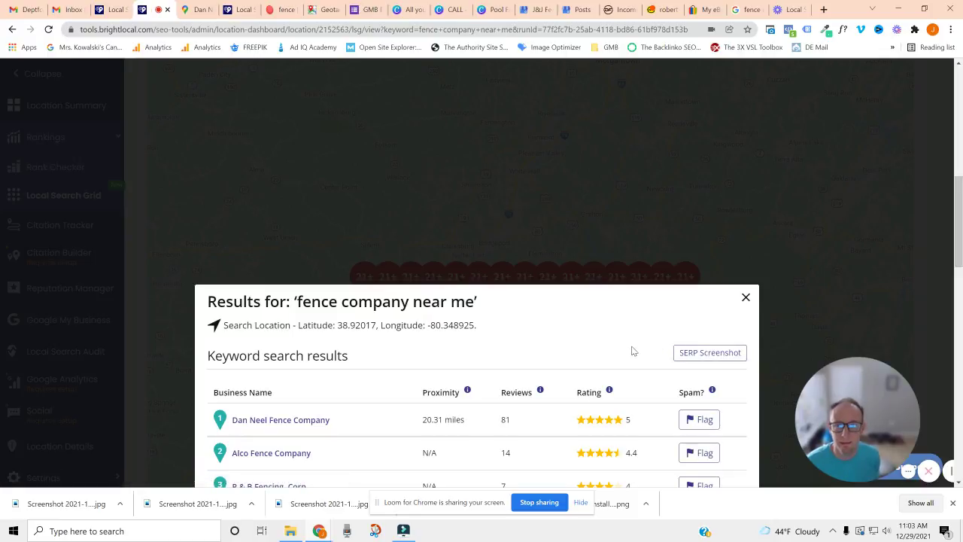
pyautogui.scroll(-1, 634, 349)
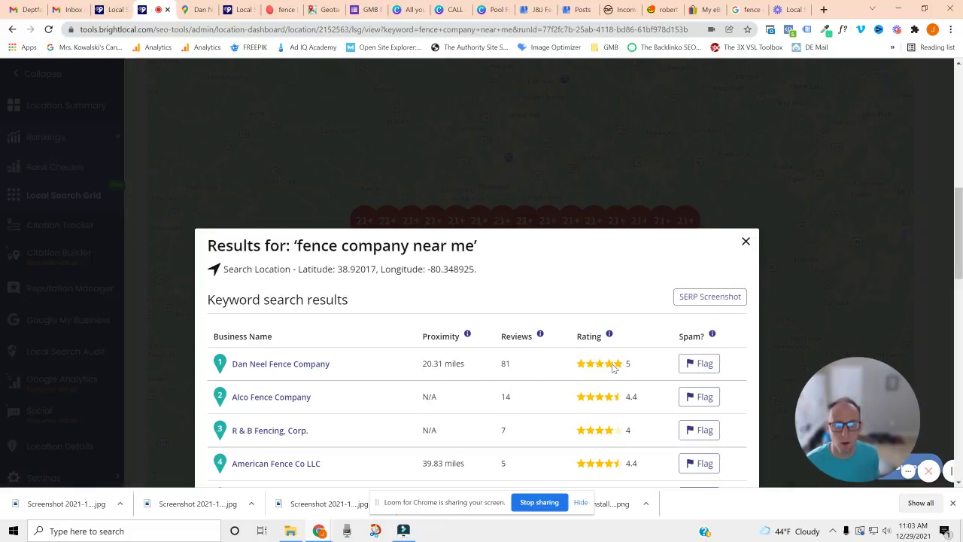
pyautogui.scroll(-1, 639, 391)
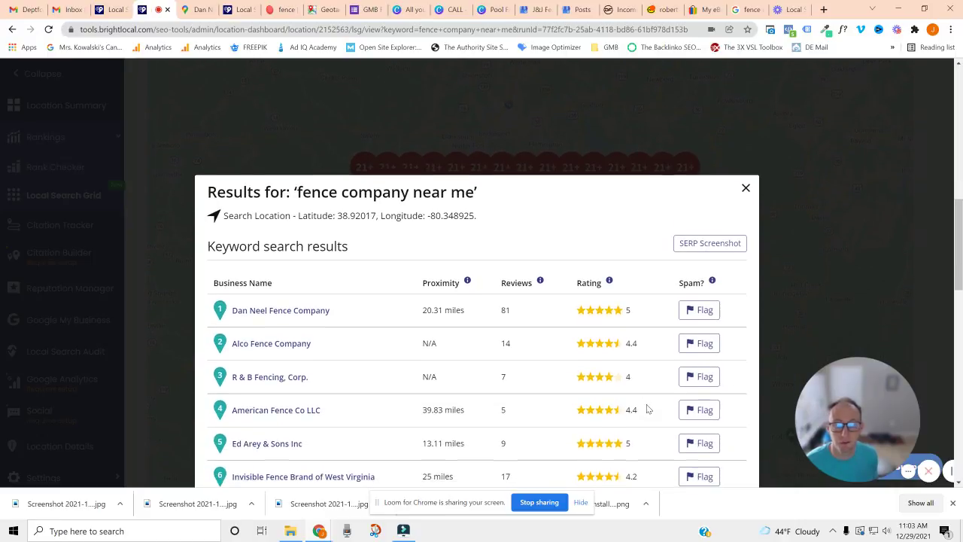
pyautogui.scroll(-1, 647, 408)
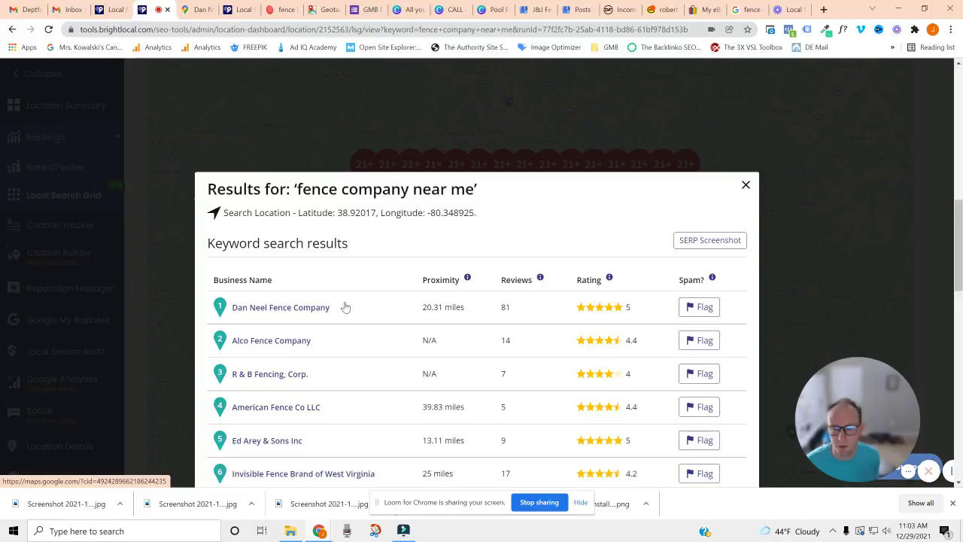
# - Close the competitor results and switch to the Deptford Fence Company grid near Wilmington
pyautogui.click(746, 185)
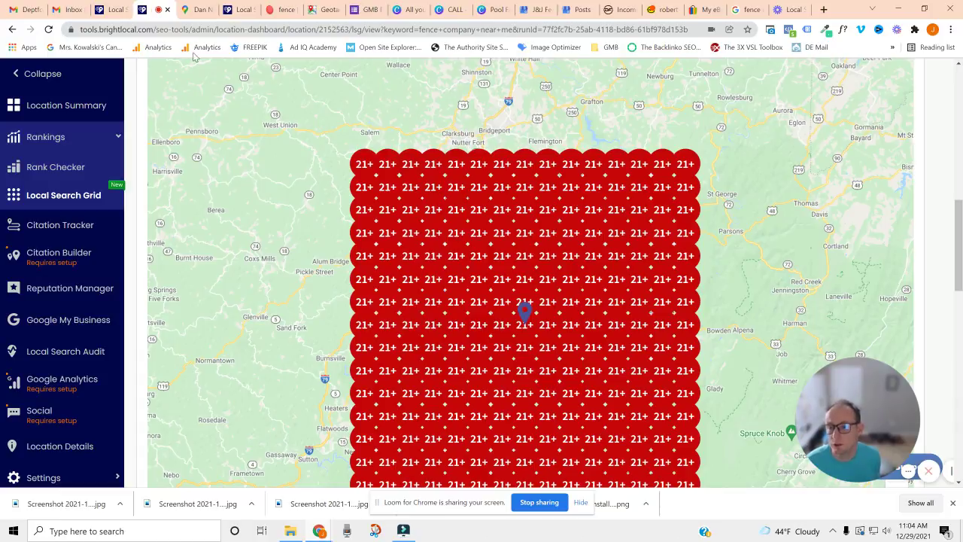
pyautogui.click(125, 7)
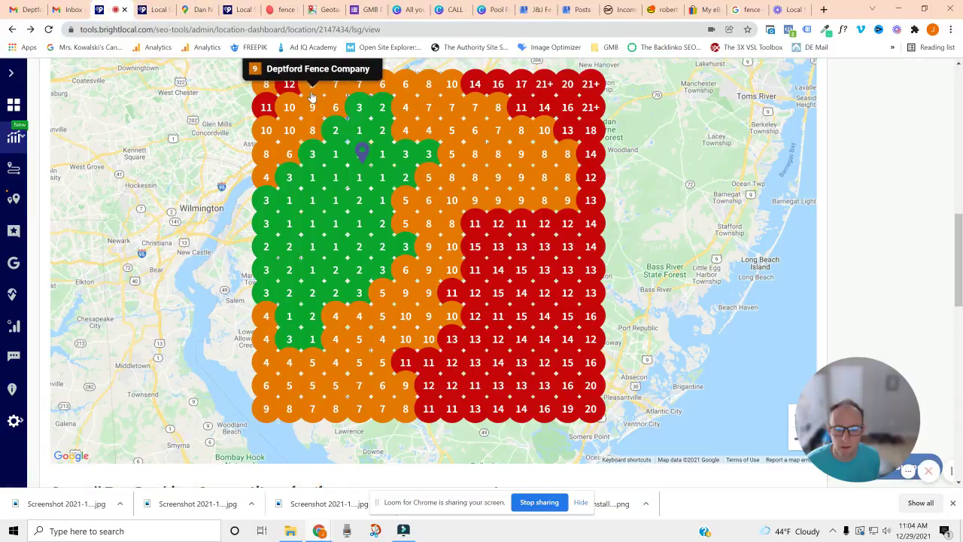